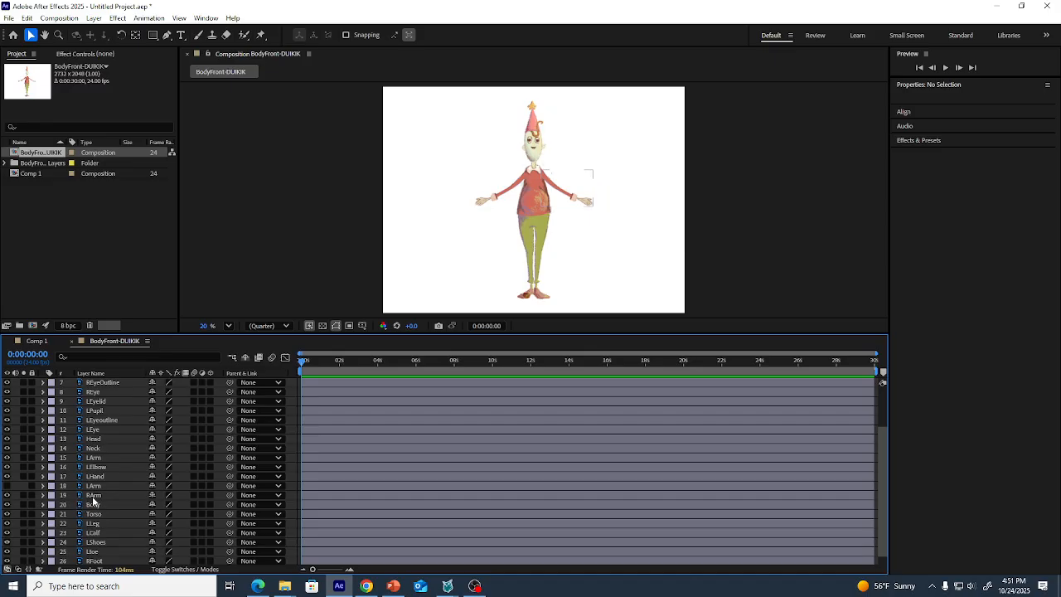
- Solo the RArm layer and move it to the top of the layer stack
{"action": "left_click", "coordinate": [94, 496]}
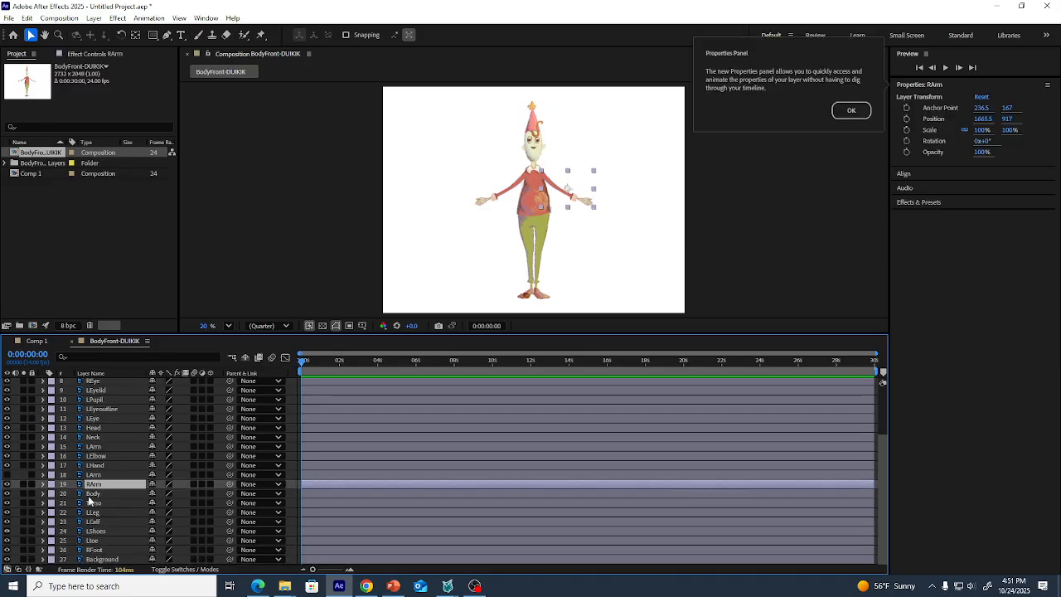
{"action": "left_click", "coordinate": [23, 485]}
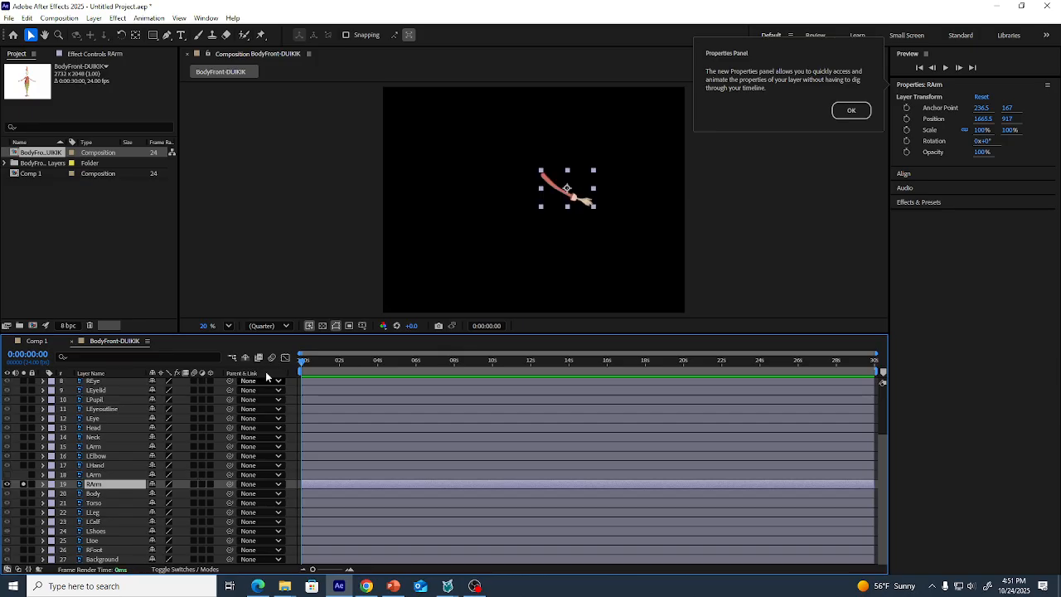
{"action": "scroll", "coordinate": [547, 207], "scroll_direction": "up", "scroll_amount": 3}
{"action": "scroll", "coordinate": [547, 203], "scroll_direction": "up", "scroll_amount": 3}
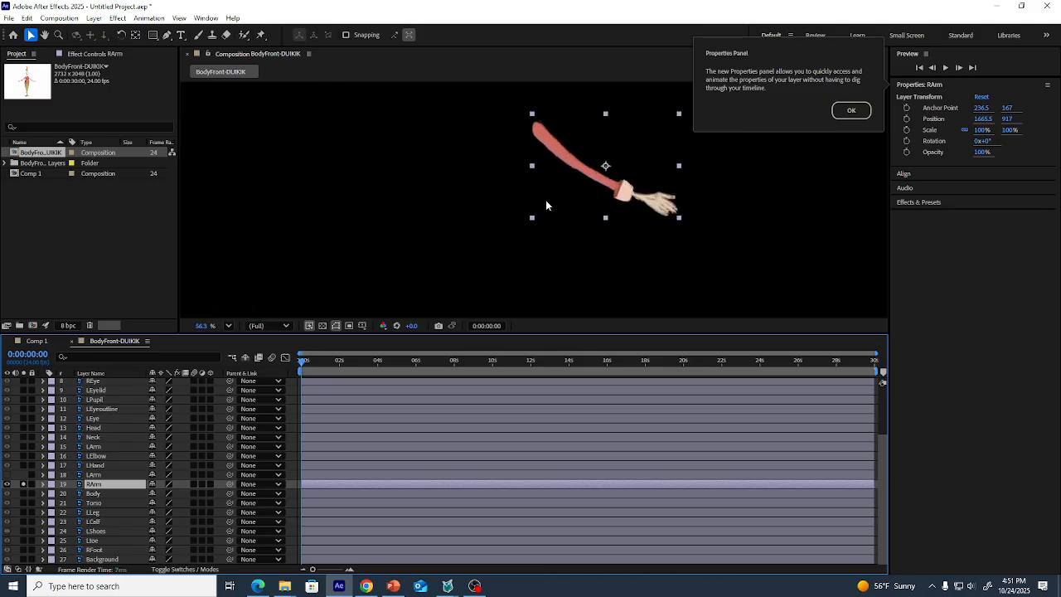
{"action": "left_click_drag", "start_coordinate": [597, 192], "coordinate": [502, 220]}
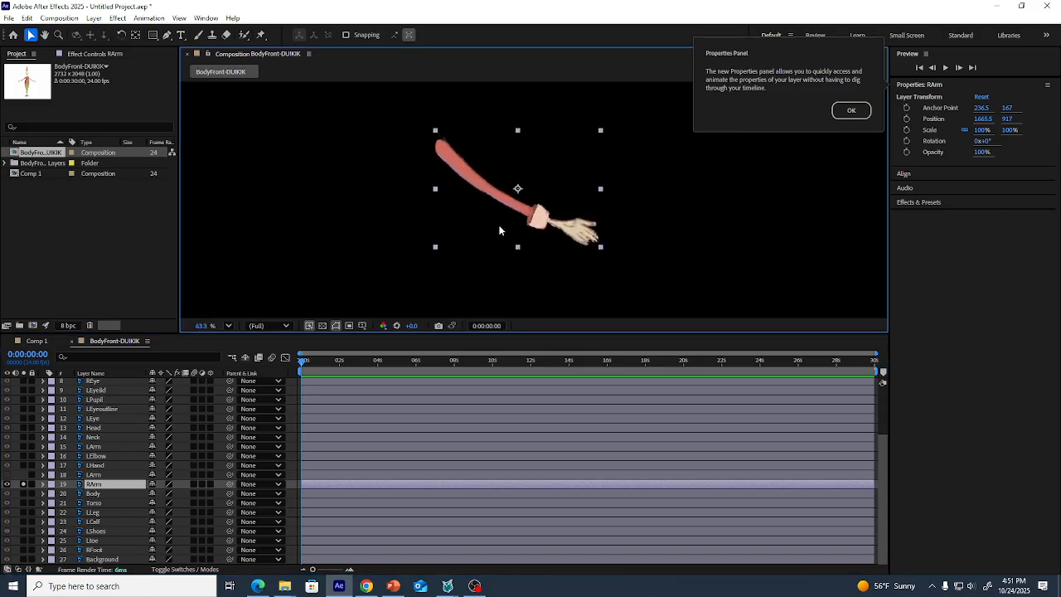
{"action": "left_click_drag", "start_coordinate": [104, 489], "coordinate": [100, 378]}
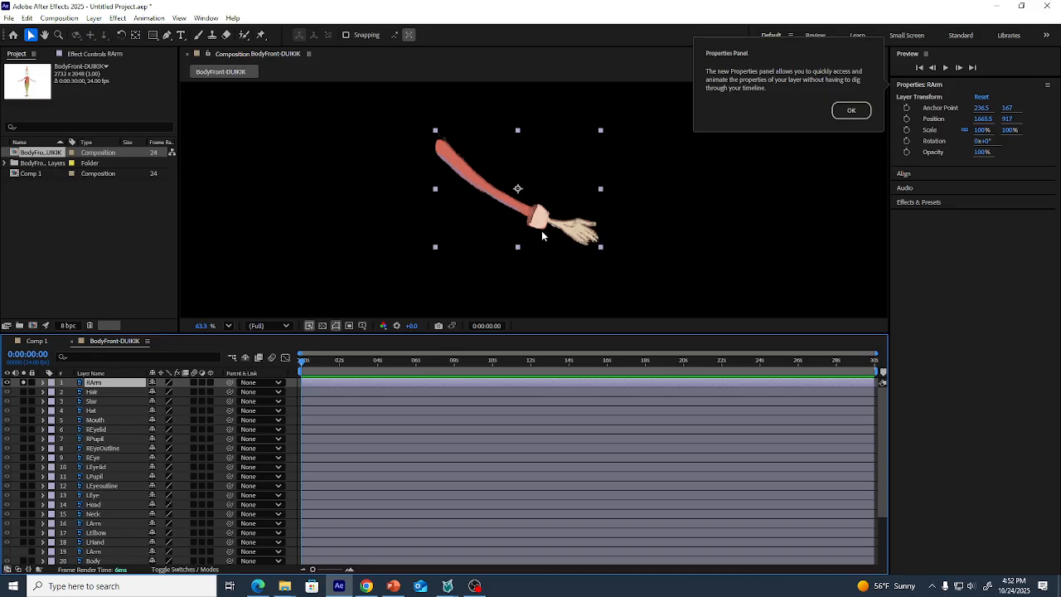
- Place four puppet pins on the RArm layer at the shoulder, elbow, wrist and fingertips
{"action": "left_click", "coordinate": [261, 35]}
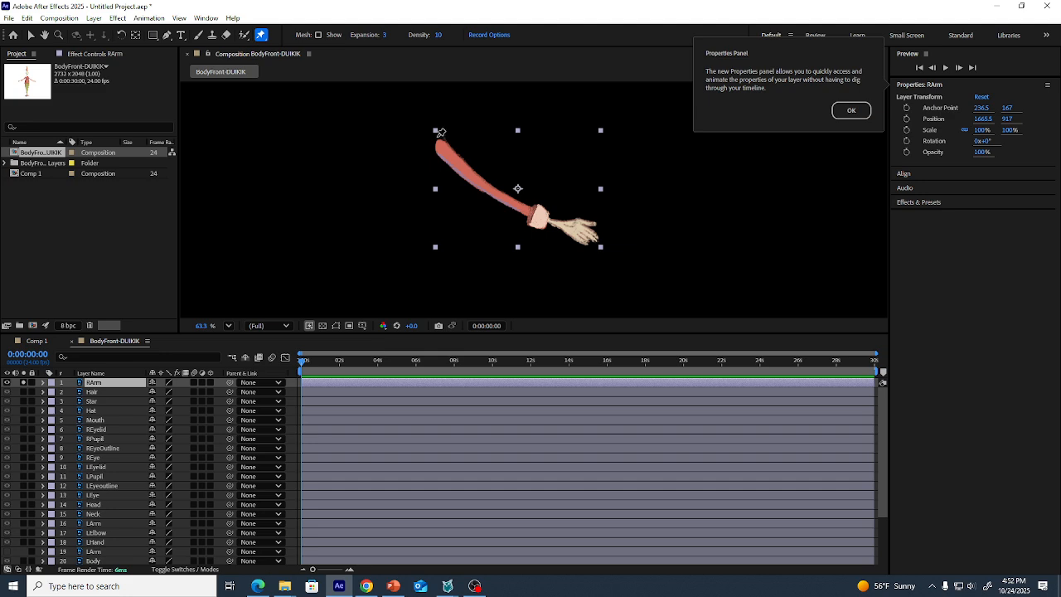
{"action": "left_click", "coordinate": [439, 137]}
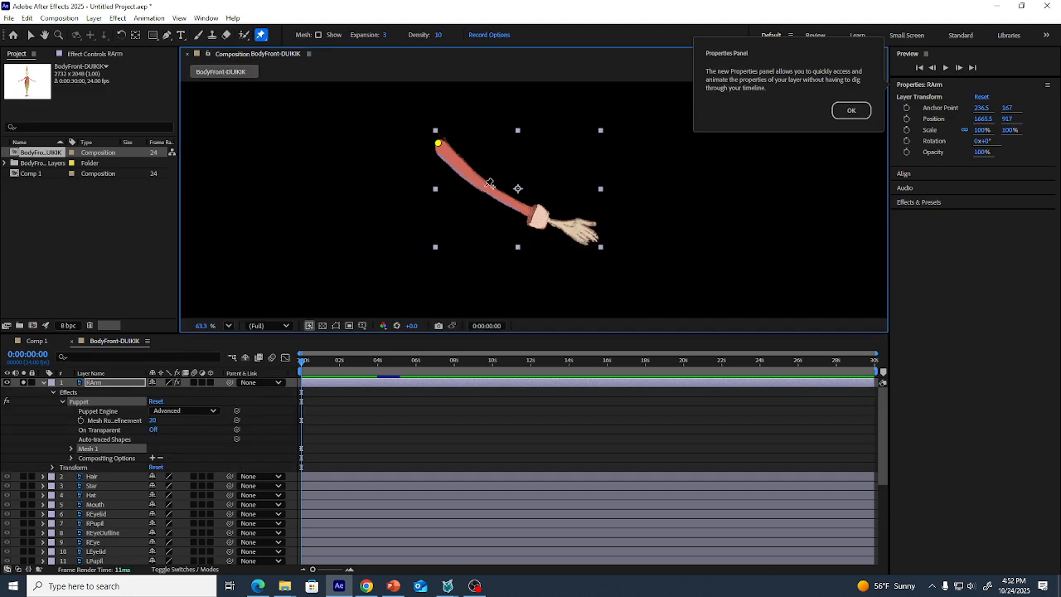
{"action": "left_click", "coordinate": [486, 185]}
{"action": "left_click", "coordinate": [545, 218]}
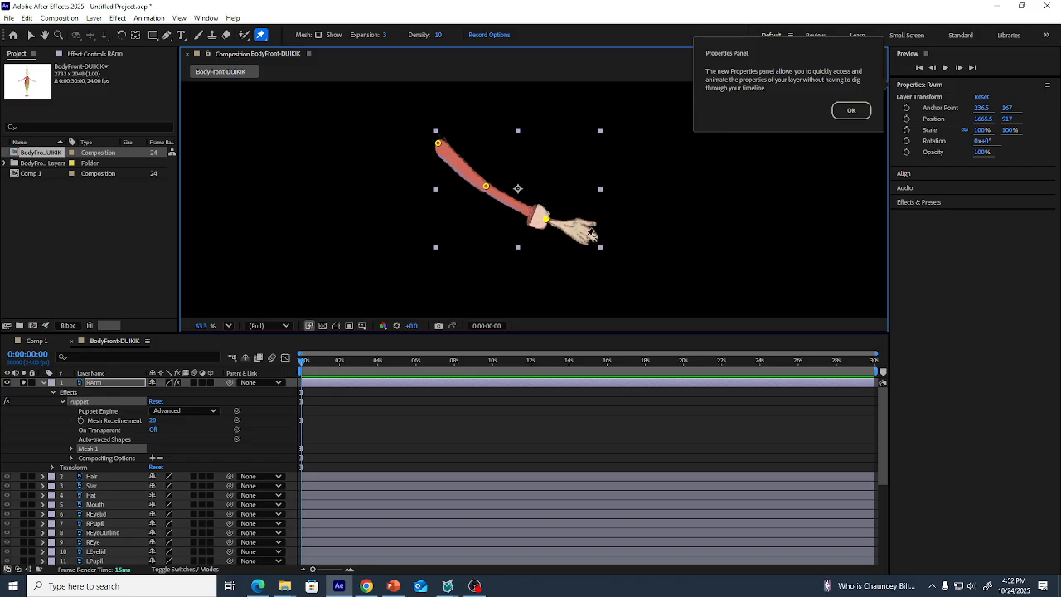
{"action": "left_click", "coordinate": [596, 240]}
- Reveal the mesh's deform pins and rename Puppet Pin 1 to Arm and Puppet Pin 2 to Elbow
{"action": "left_click", "coordinate": [70, 448]}
{"action": "scroll", "coordinate": [71, 454], "scroll_direction": "down", "scroll_amount": 3}
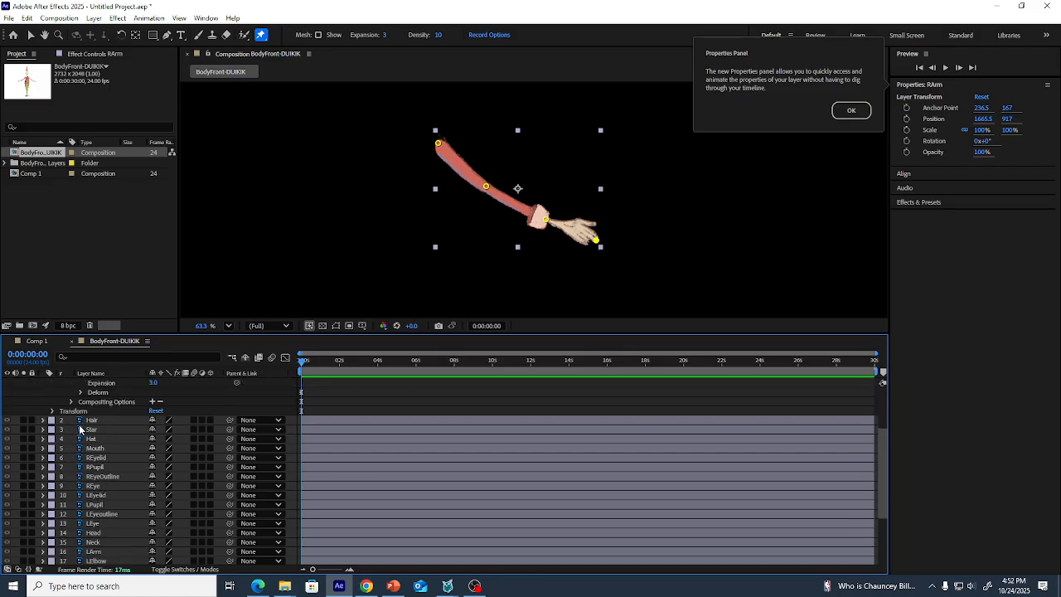
{"action": "left_click", "coordinate": [81, 392]}
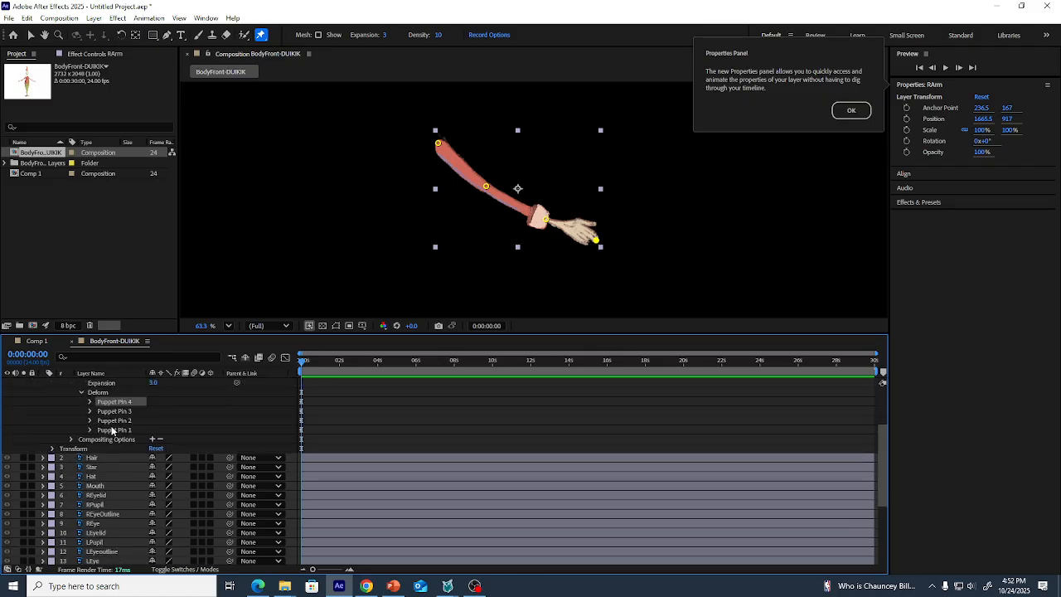
{"action": "left_click", "coordinate": [112, 429]}
{"action": "key", "text": "Return"}
{"action": "type", "text": "Arm"}
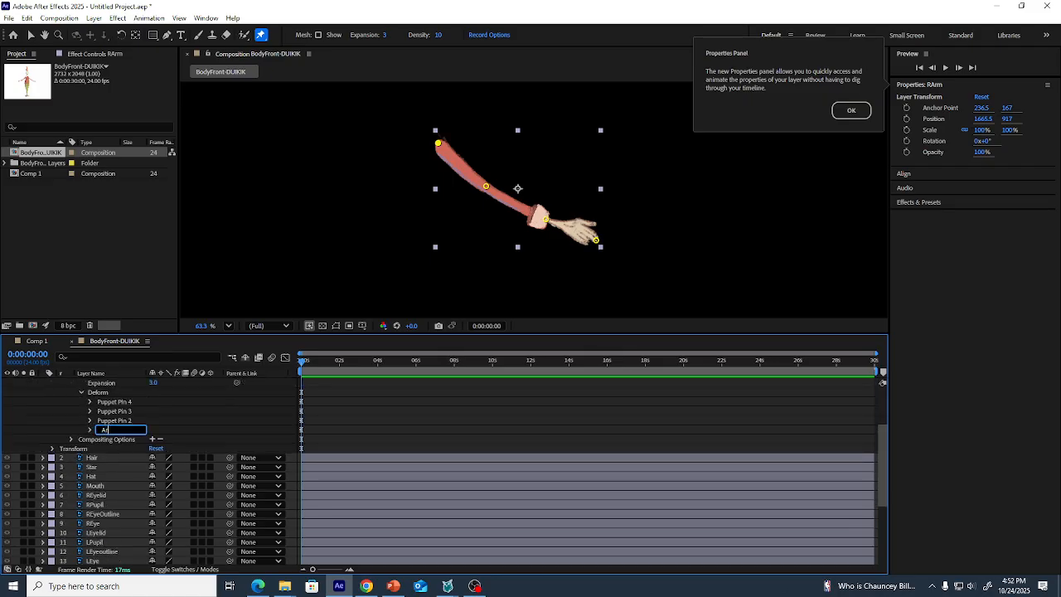
{"action": "key", "text": "Return"}
{"action": "left_click", "coordinate": [107, 421]}
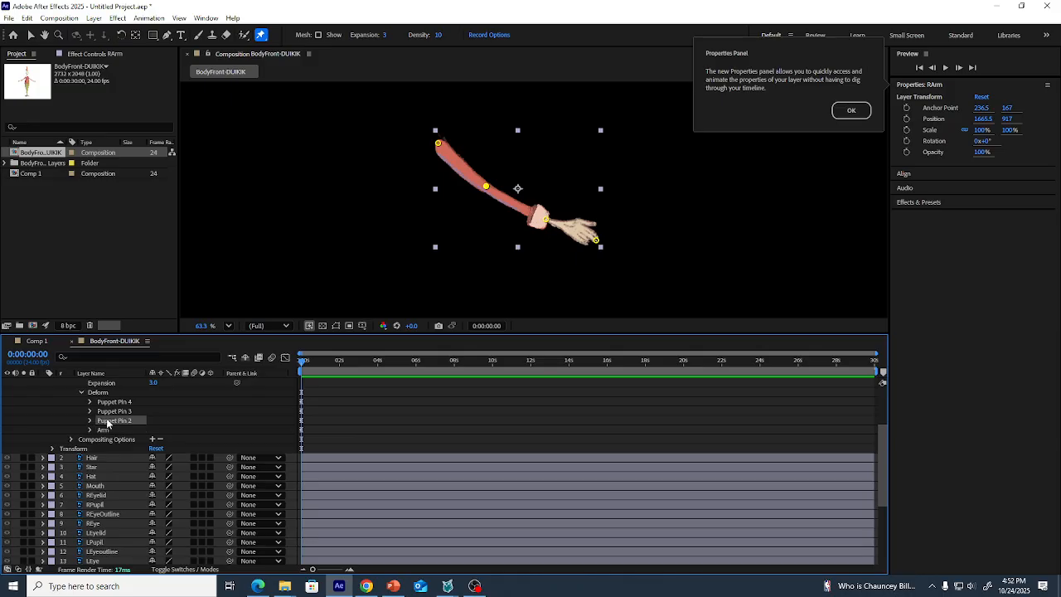
{"action": "key", "text": "Return"}
{"action": "type", "text": "Elbow"}
{"action": "key", "text": "Return"}
- Rename Puppet Pin 3 to Wrist and Puppet Pin 4 to Finger
{"action": "left_click", "coordinate": [110, 412]}
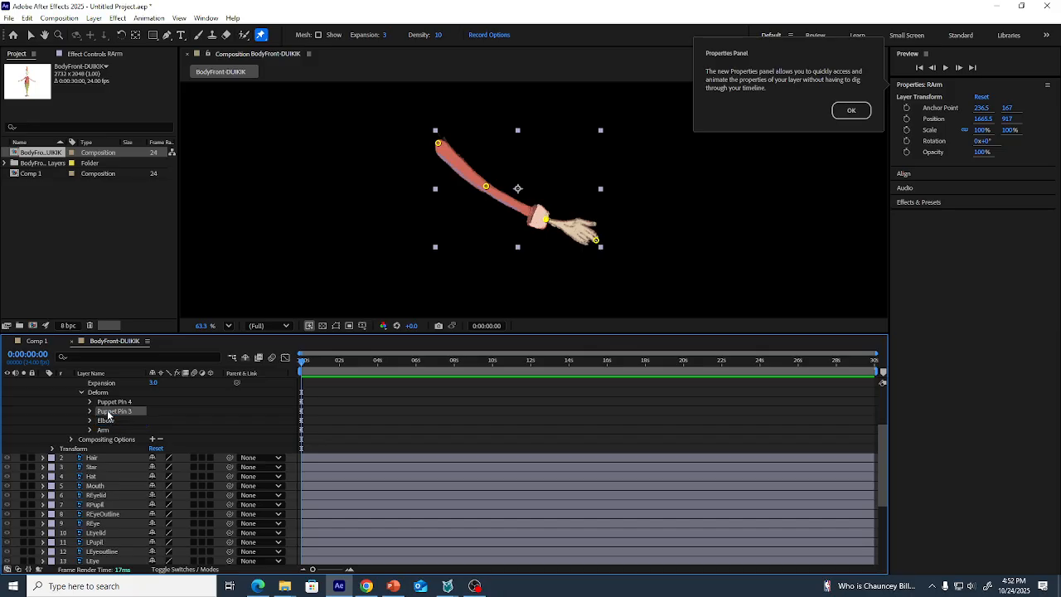
{"action": "key", "text": "Return"}
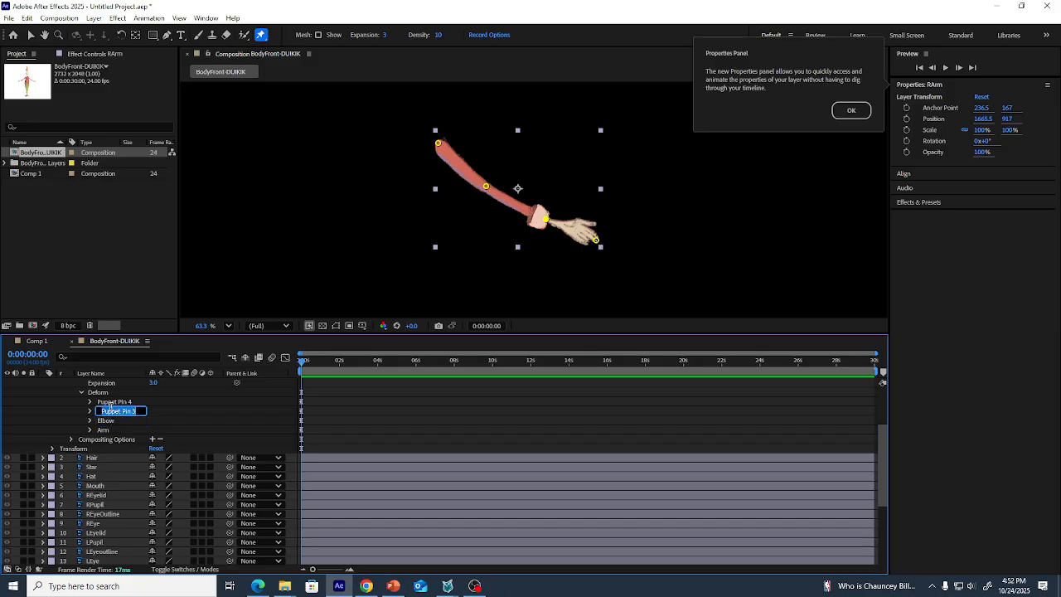
{"action": "type", "text": "Wrist"}
{"action": "key", "text": "Return"}
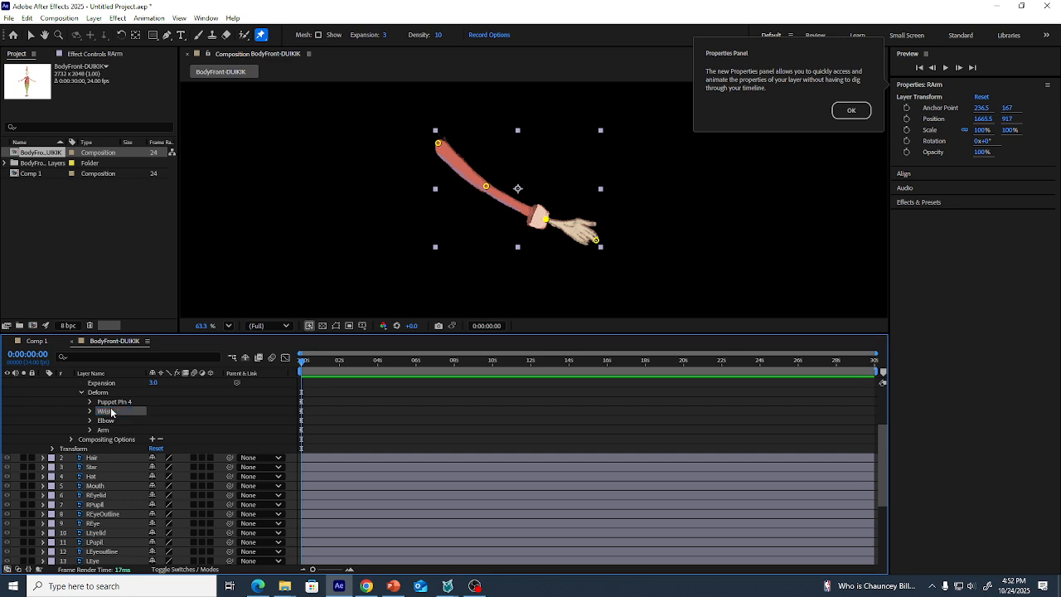
{"action": "left_click", "coordinate": [115, 403]}
{"action": "key", "text": "Return"}
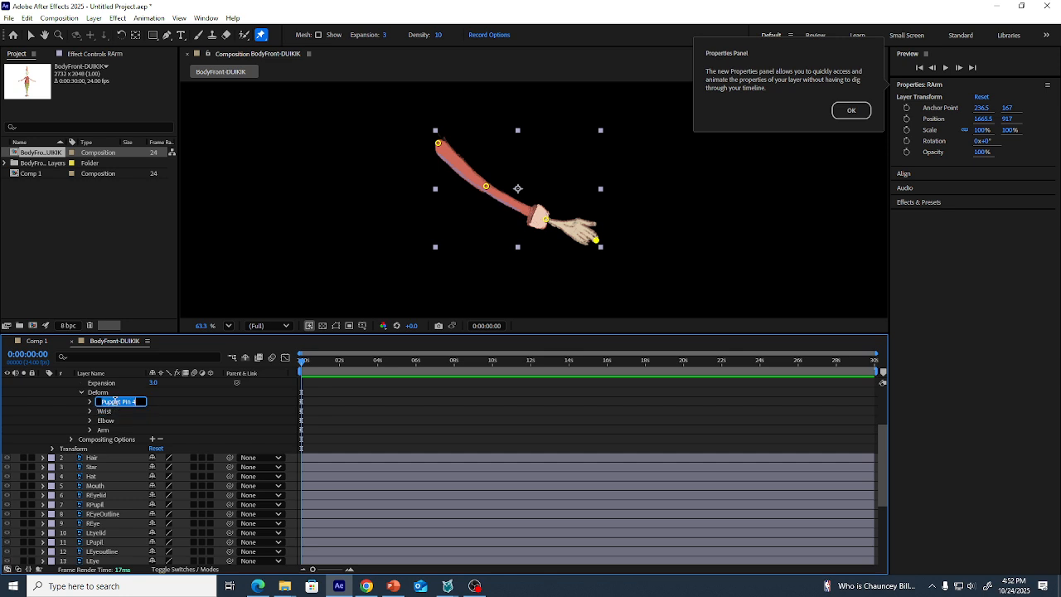
{"action": "type", "text": "Finger"}
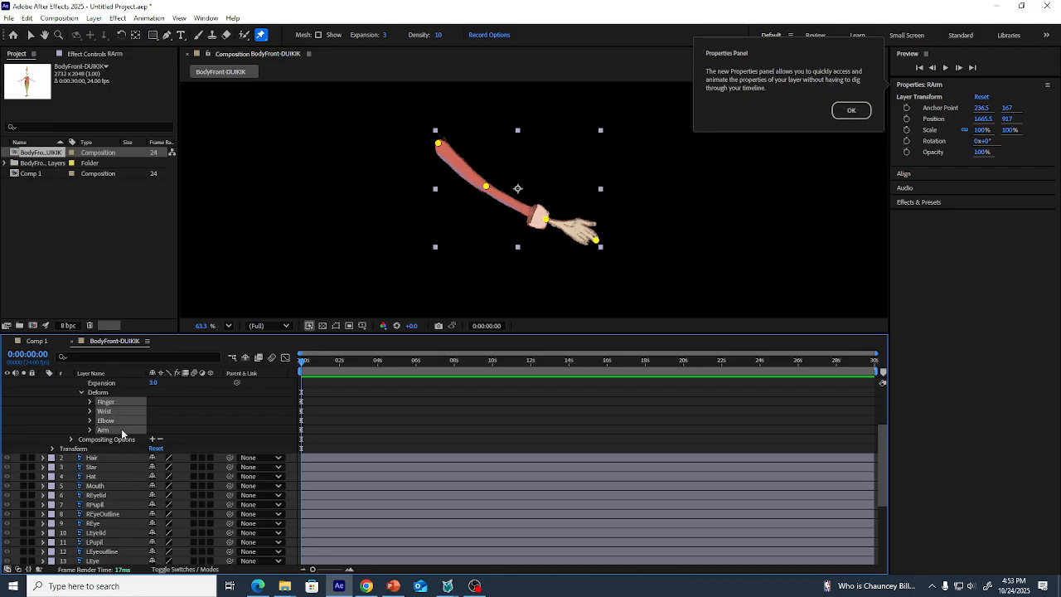
- Run the Duik Angela script file from the ScriptUI Panels folder inside Downloads, Duik_Angela_17.1.20, Scripts
{"action": "left_click", "coordinate": [9, 17]}
{"action": "mouse_move", "coordinate": [73, 319]}
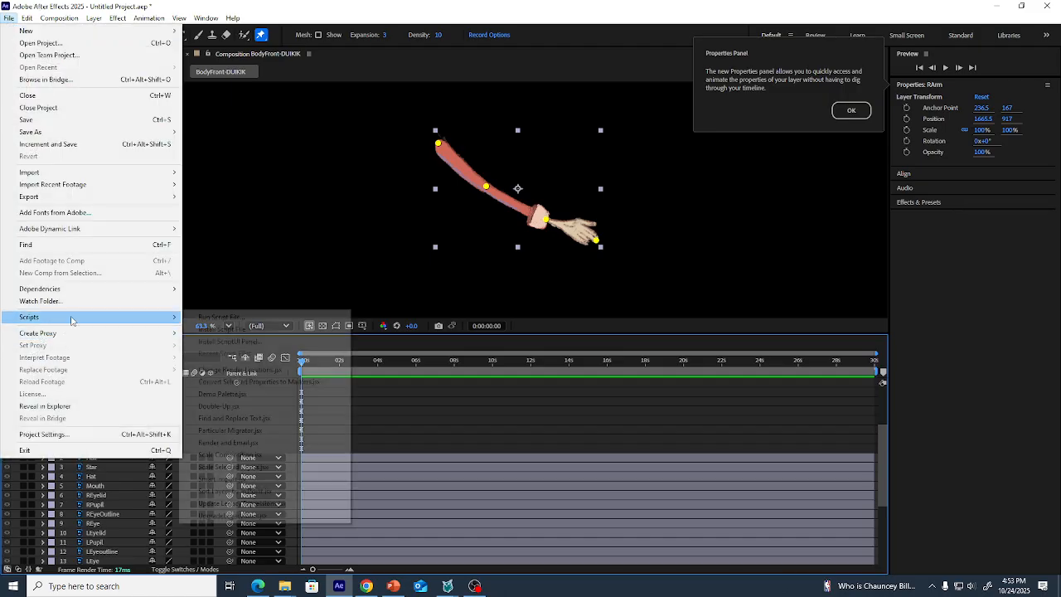
{"action": "left_click", "coordinate": [192, 320]}
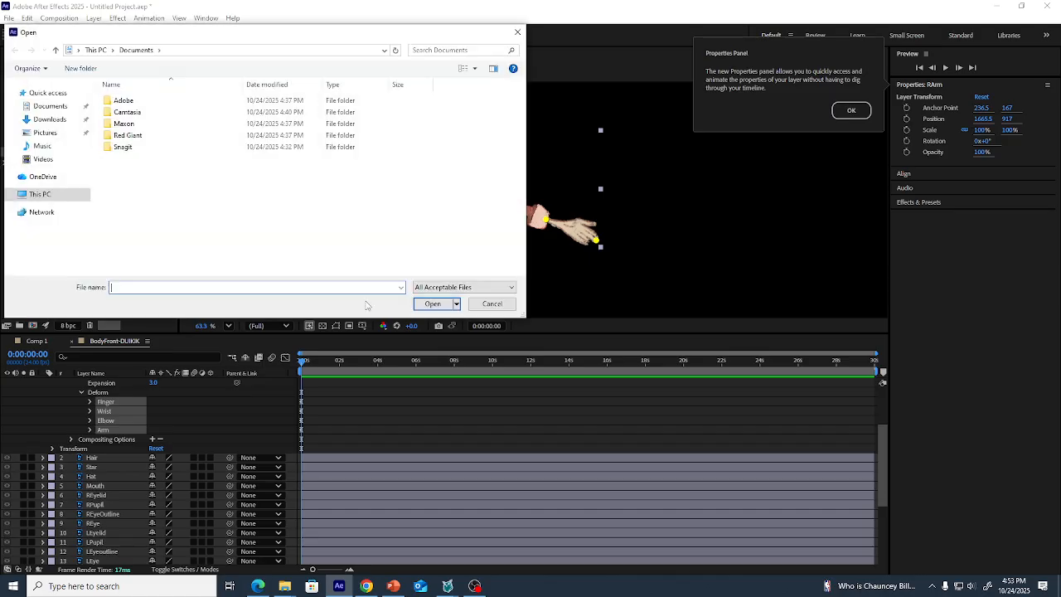
{"action": "left_click", "coordinate": [58, 120]}
{"action": "double_click", "coordinate": [130, 116]}
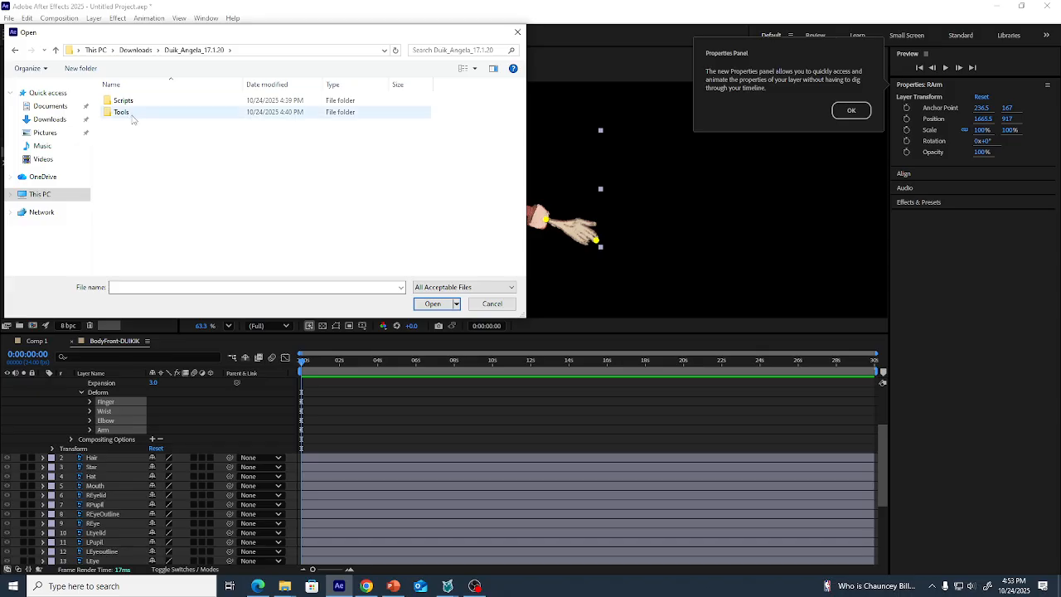
{"action": "double_click", "coordinate": [138, 101]}
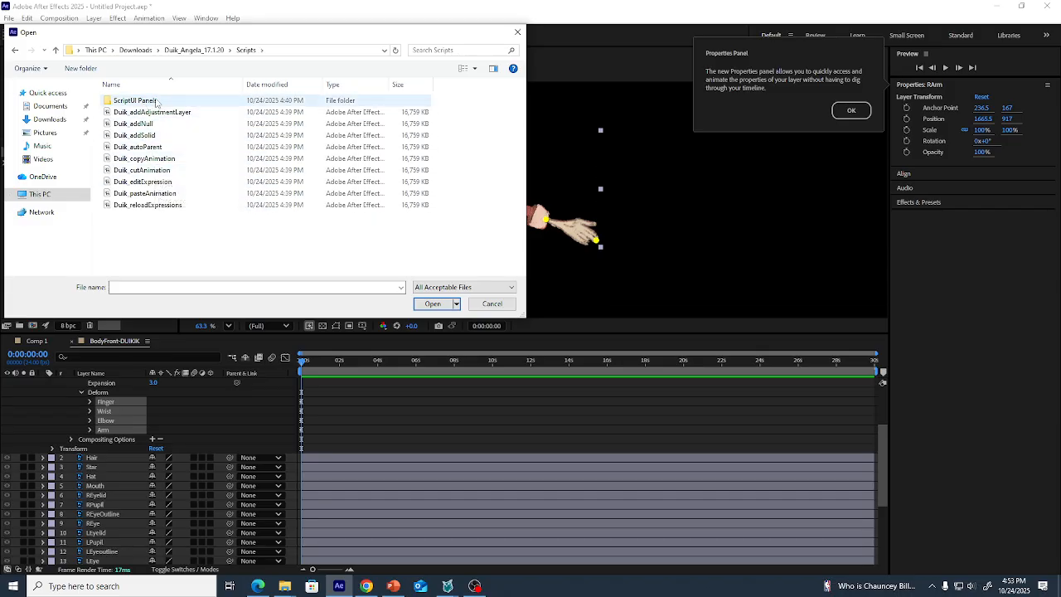
{"action": "double_click", "coordinate": [135, 100]}
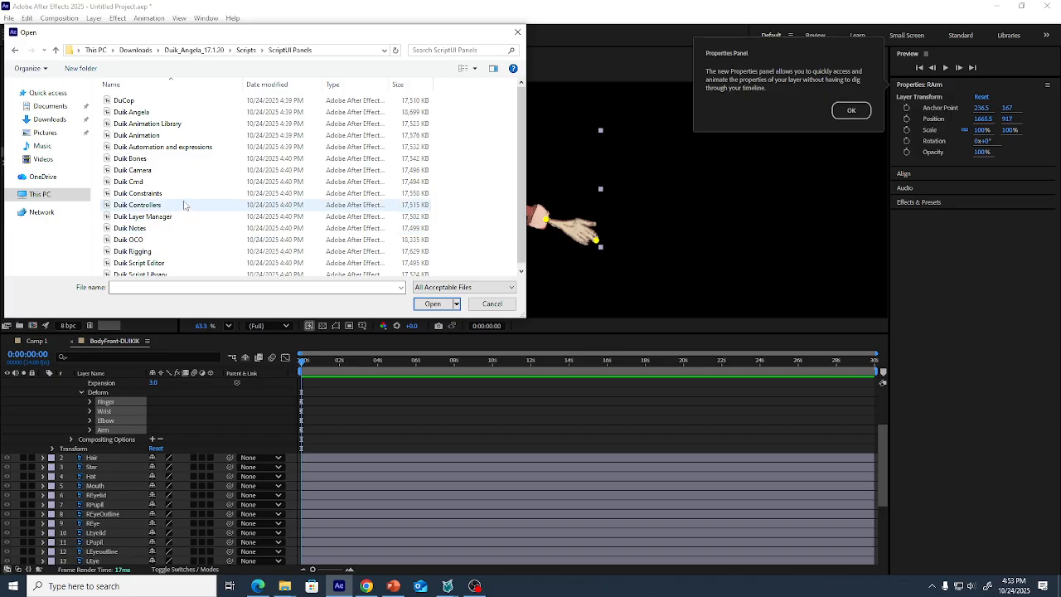
{"action": "left_click", "coordinate": [179, 112]}
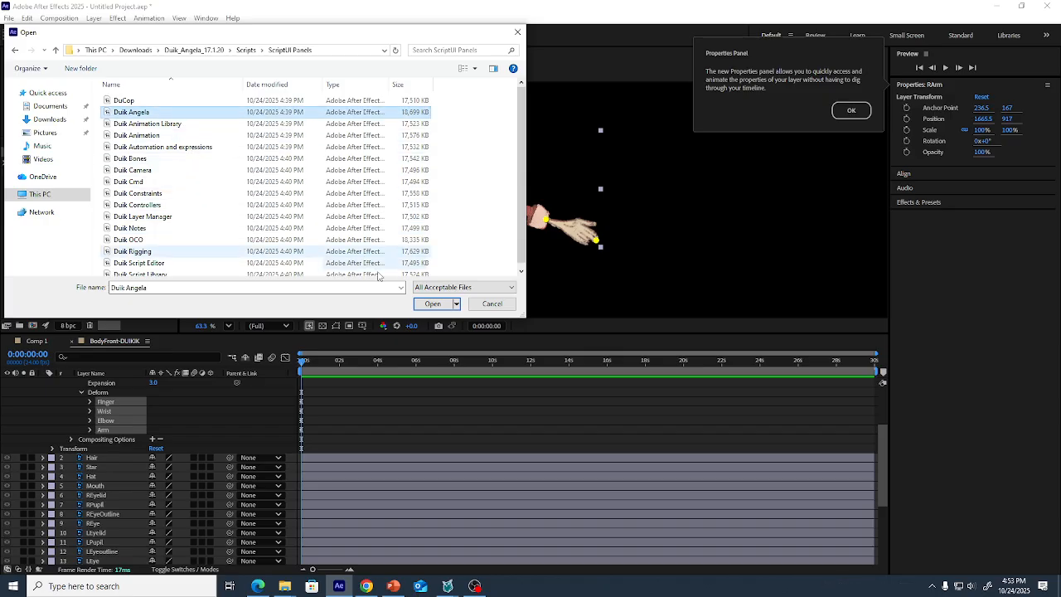
{"action": "left_click", "coordinate": [431, 304]}
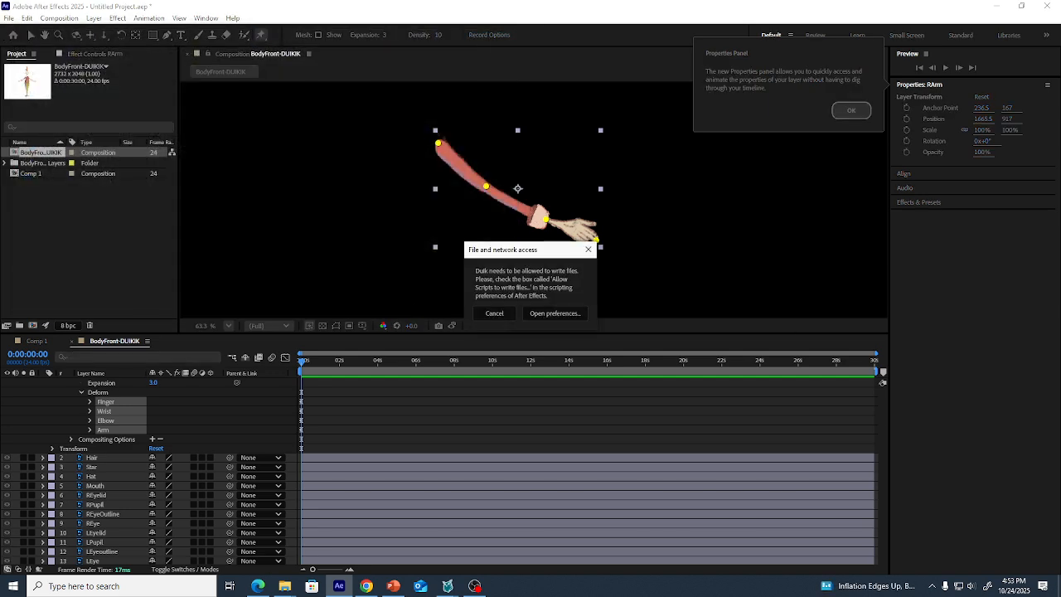
- Allow scripts to write files and access the network in the scripting preferences
{"action": "left_click", "coordinate": [554, 313]}
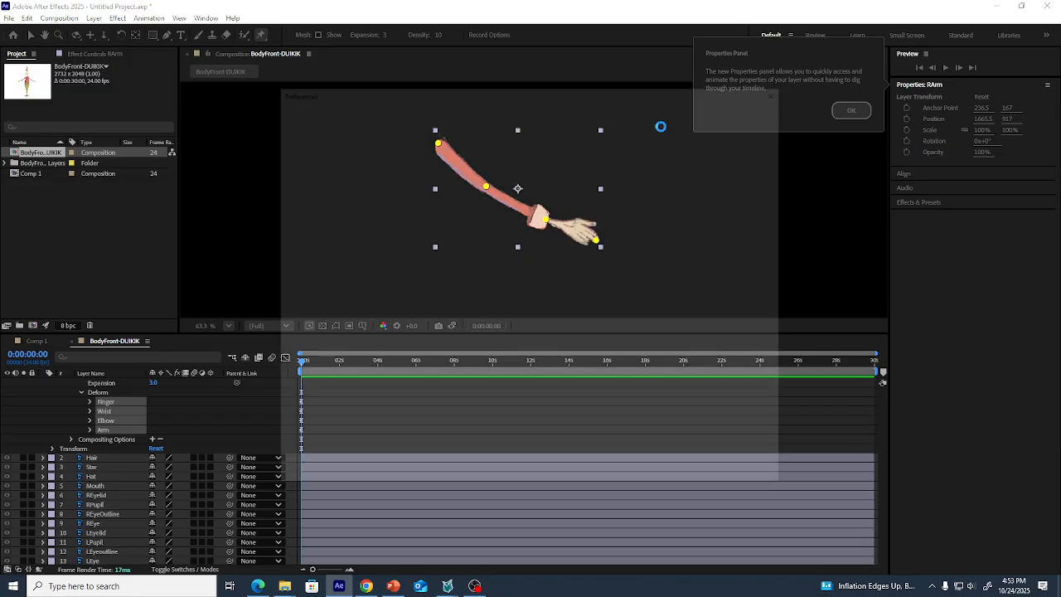
{"action": "left_click", "coordinate": [417, 130]}
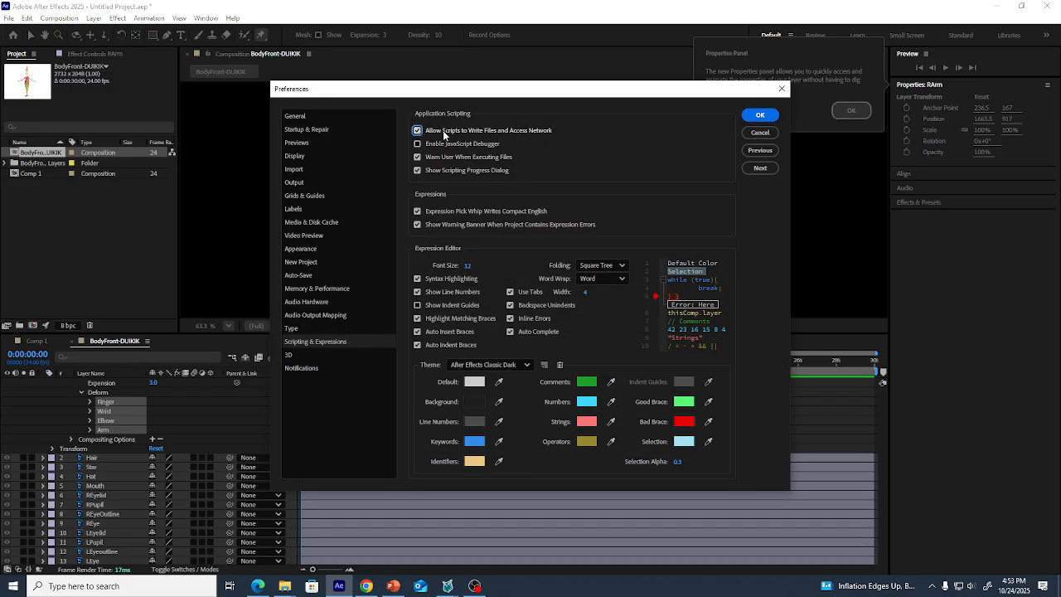
{"action": "left_click", "coordinate": [759, 114]}
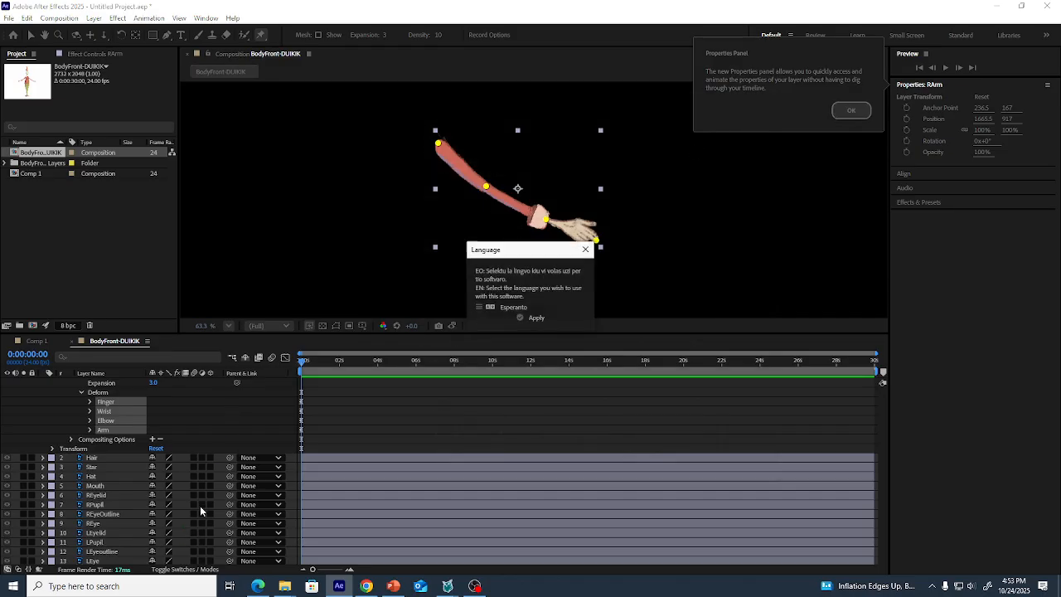
- Set Duik's interface language to English, apply it, and close the Language and Duik windows
{"action": "scroll", "coordinate": [515, 309], "scroll_direction": "down", "scroll_amount": 4}
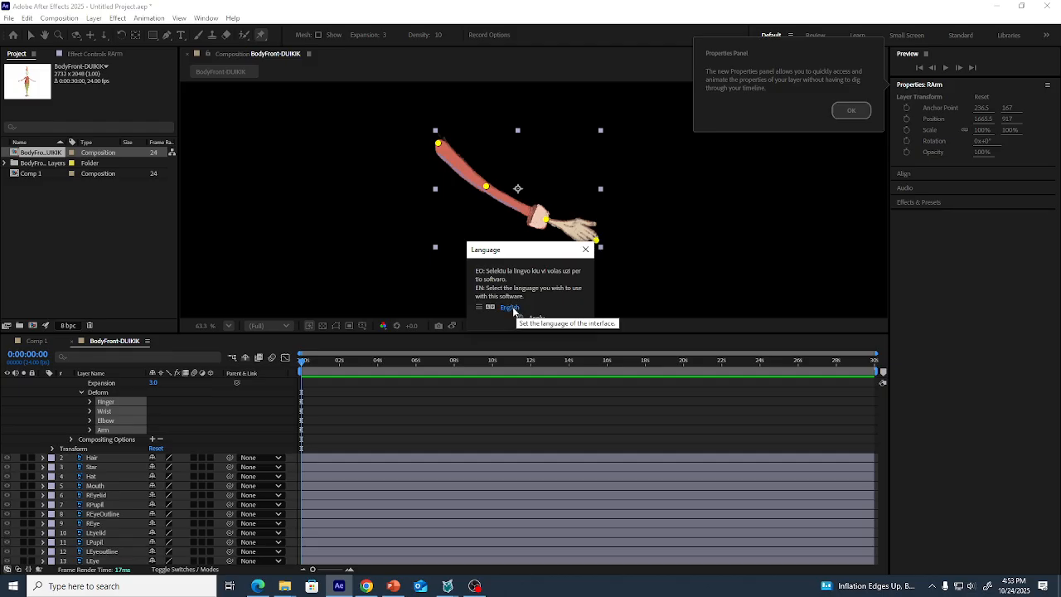
{"action": "scroll", "coordinate": [515, 309], "scroll_direction": "up", "scroll_amount": 4}
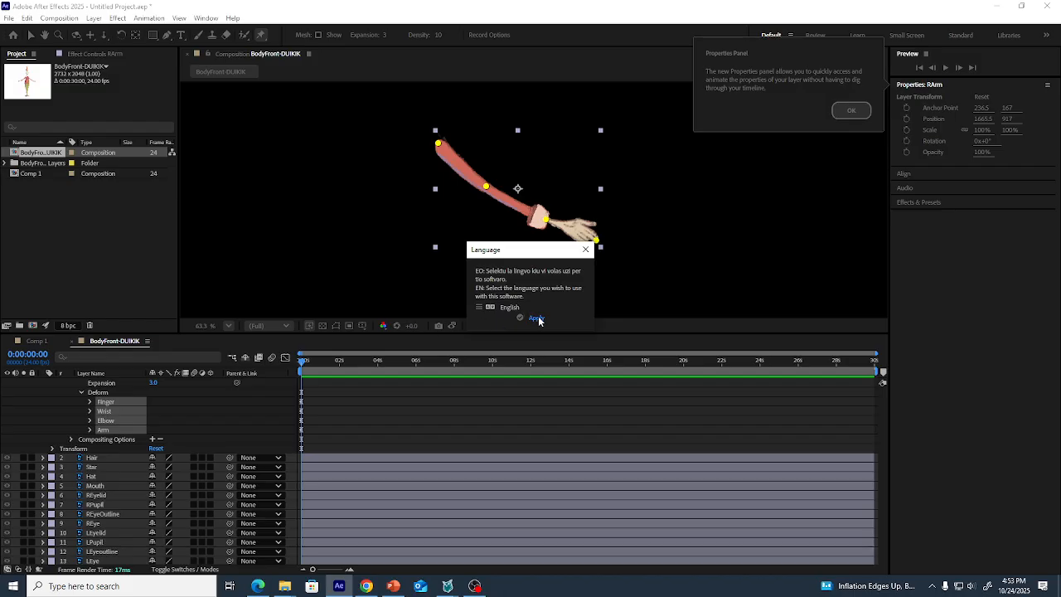
{"action": "left_click", "coordinate": [536, 318]}
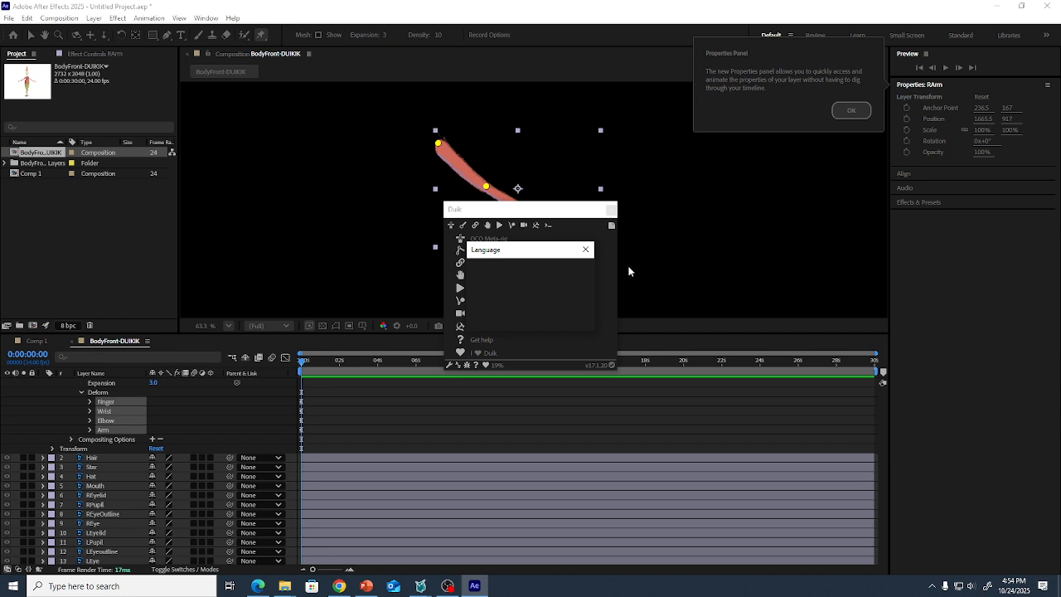
{"action": "left_click", "coordinate": [588, 249]}
{"action": "left_click", "coordinate": [611, 210]}
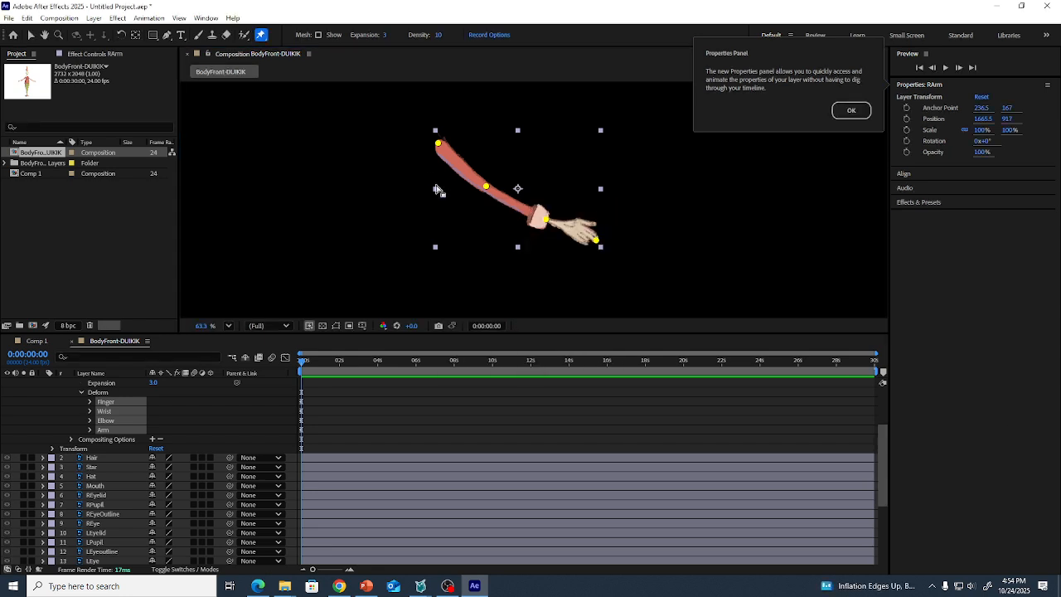
- Run the Duik Angela script file again from the ScriptUI Panels folder
{"action": "left_click", "coordinate": [8, 18]}
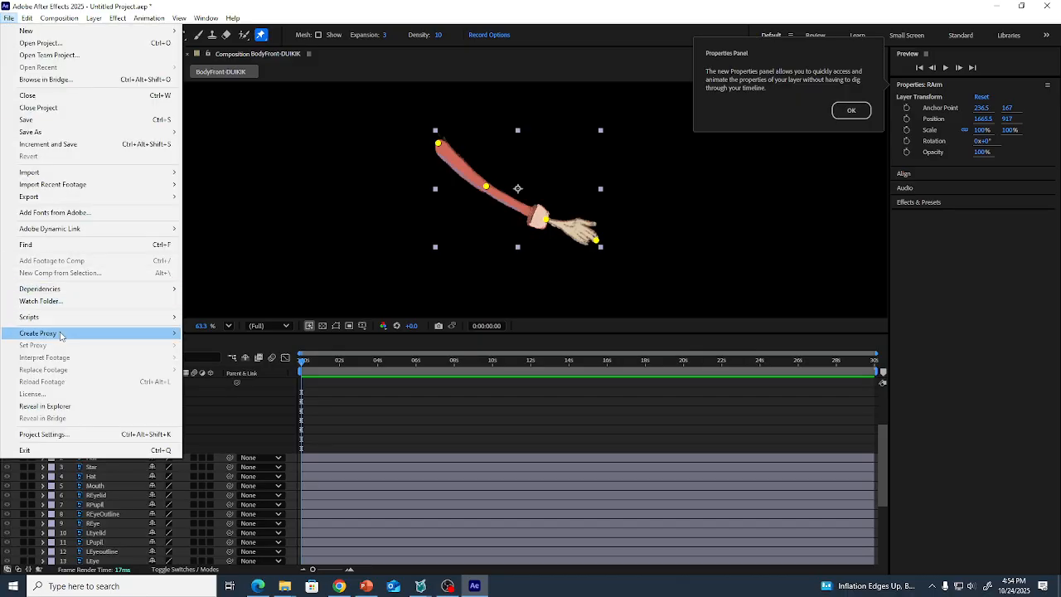
{"action": "mouse_move", "coordinate": [68, 321]}
{"action": "left_click", "coordinate": [209, 318]}
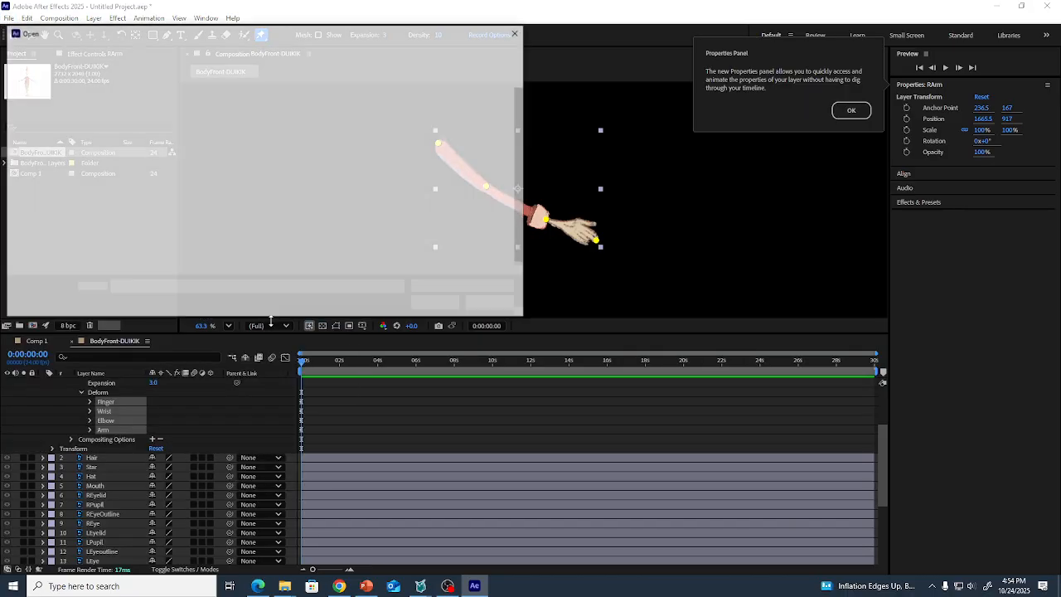
{"action": "left_click", "coordinate": [158, 113]}
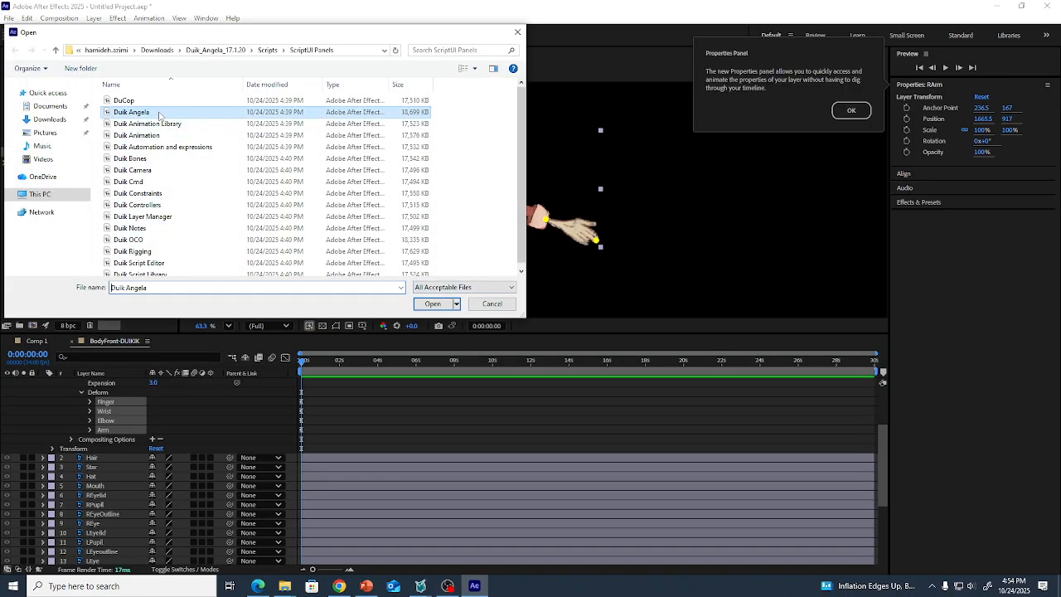
{"action": "left_click", "coordinate": [427, 303]}
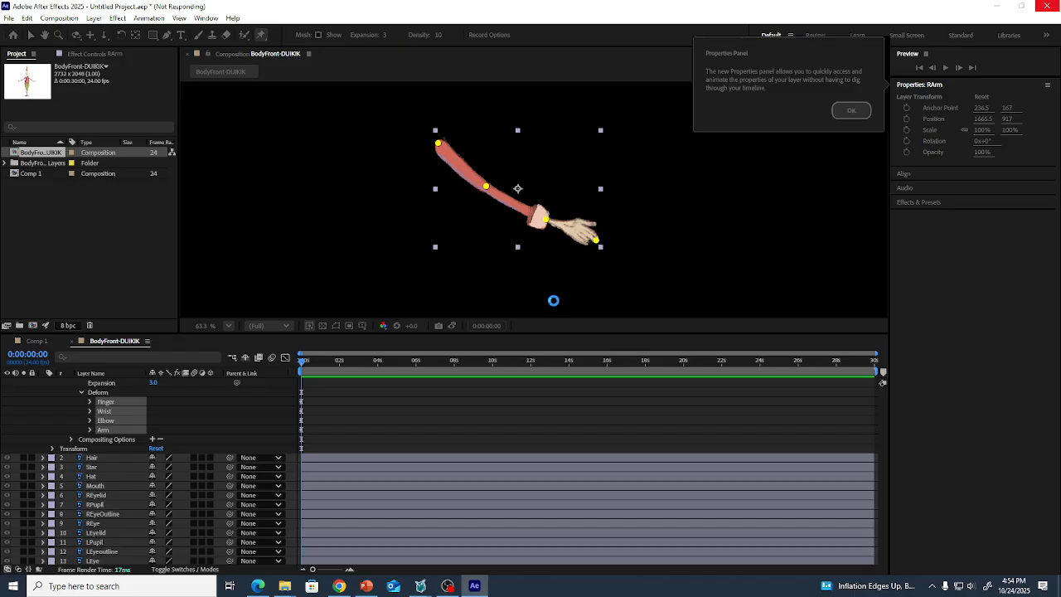
- Add Duik pins to the Finger, Wrist, Elbow and Arm puppet pins without hiding the layer controls
{"action": "left_click_drag", "start_coordinate": [520, 207], "coordinate": [701, 137]}
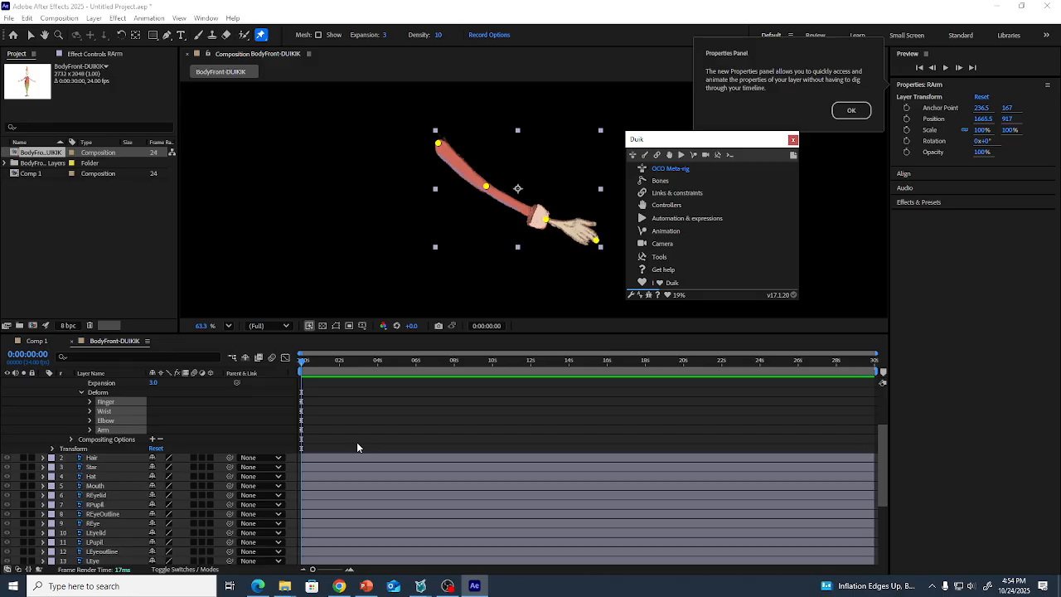
{"action": "left_click", "coordinate": [656, 155]}
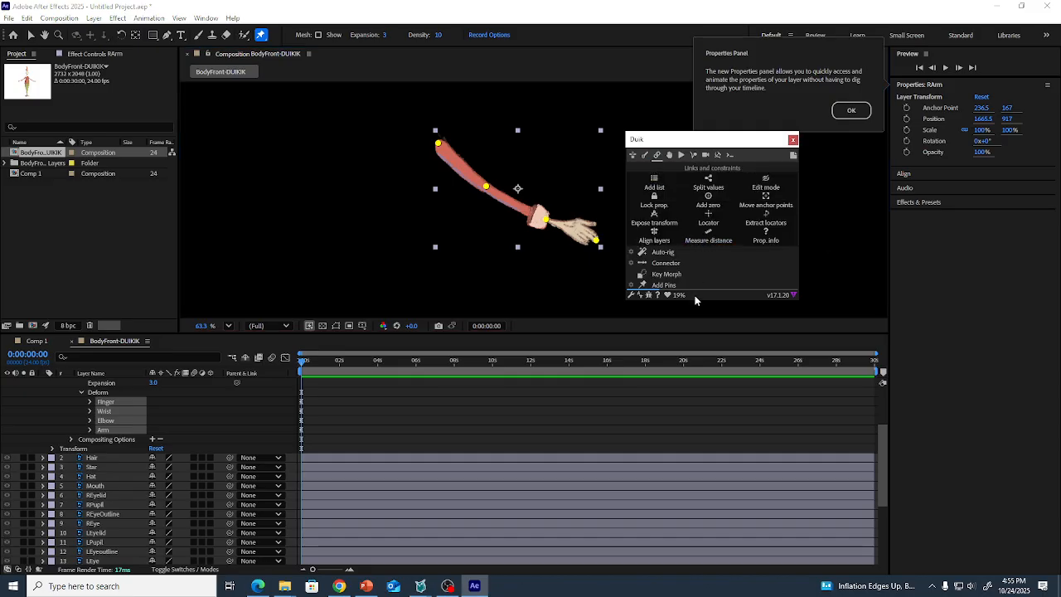
{"action": "left_click_drag", "start_coordinate": [704, 300], "coordinate": [703, 379]}
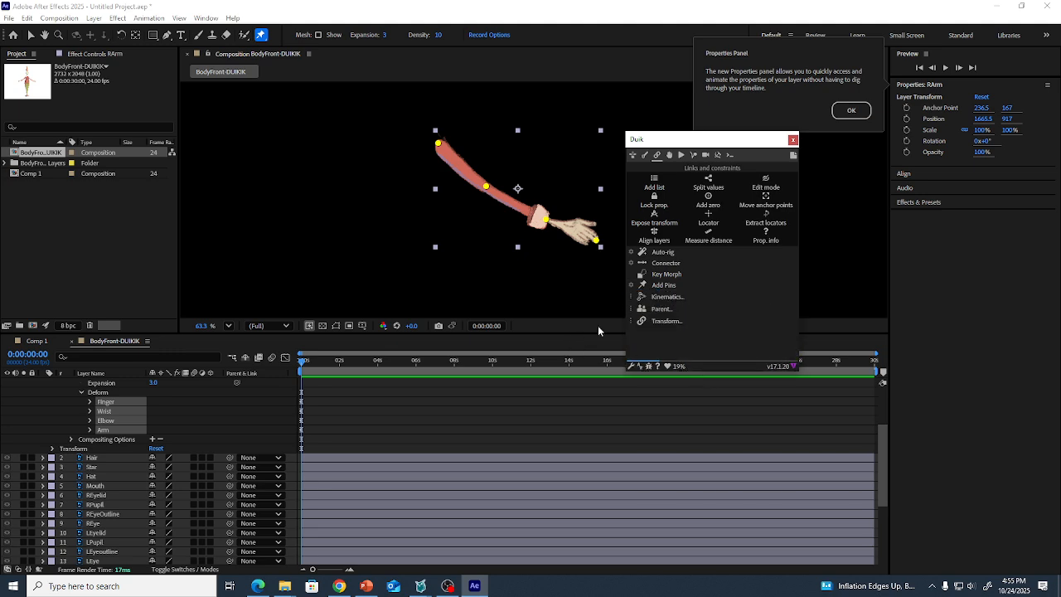
{"action": "left_click", "coordinate": [663, 285]}
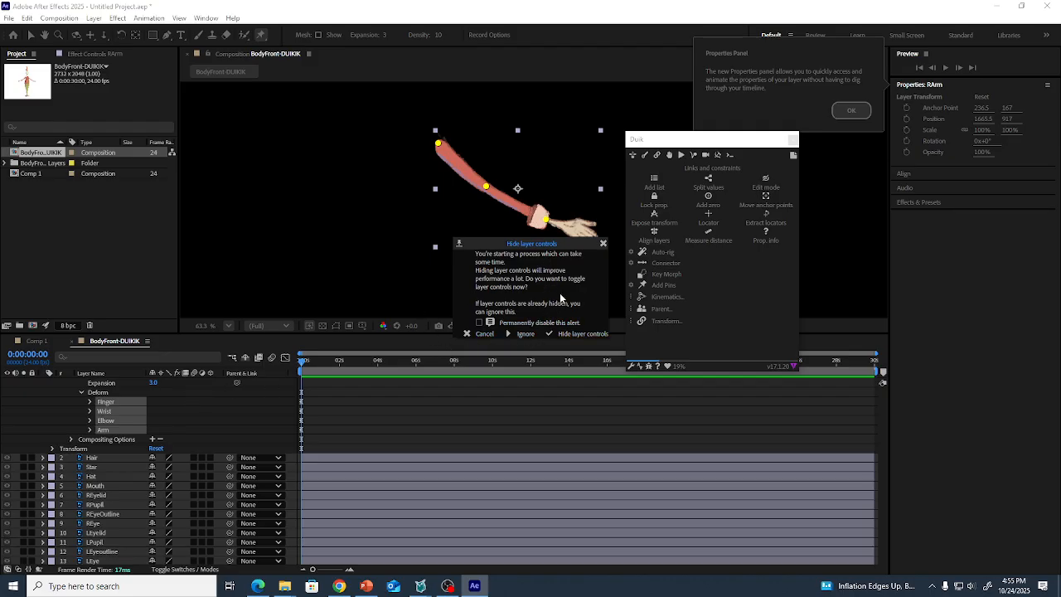
{"action": "left_click", "coordinate": [524, 334]}
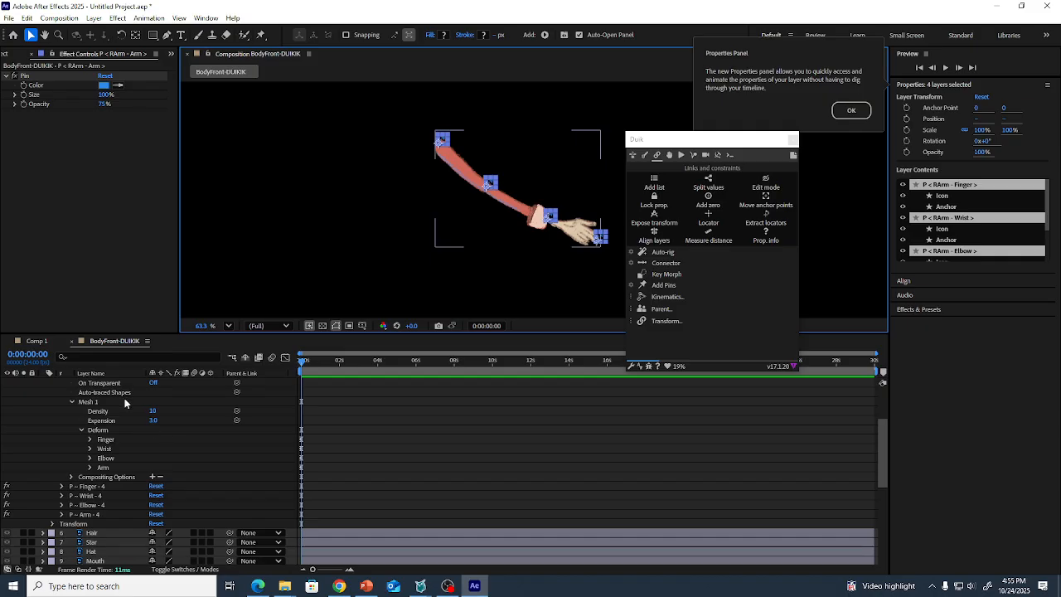
- Parent the RArm Finger pin layer to Wrist, the Wrist pin layer to Elbow, and the Elbow pin layer to Arm
{"action": "scroll", "coordinate": [124, 398], "scroll_direction": "up", "scroll_amount": 3}
{"action": "left_click", "coordinate": [126, 429]}
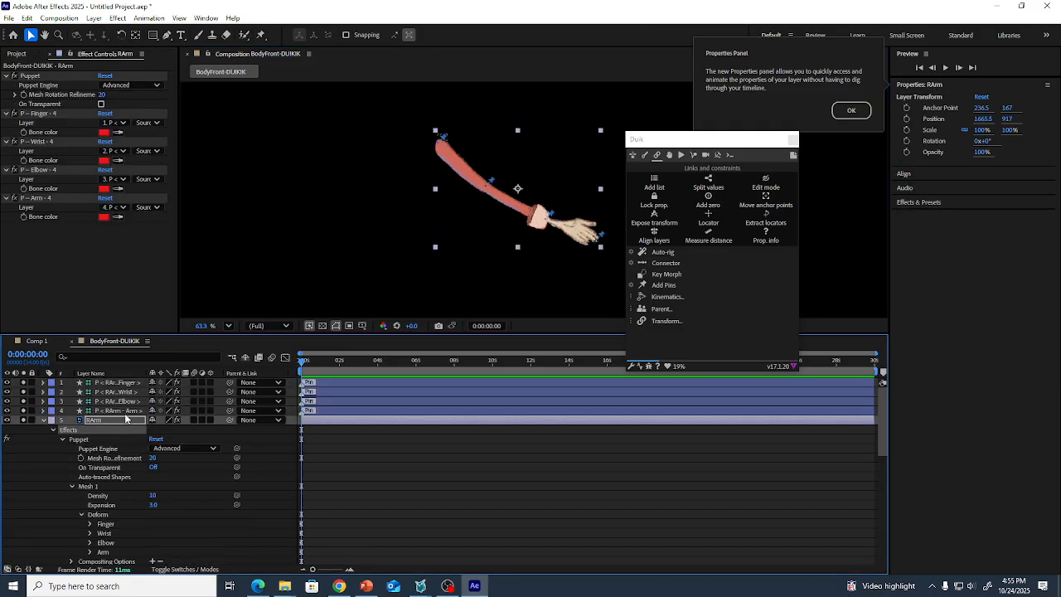
{"action": "left_click", "coordinate": [126, 410]}
{"action": "left_click", "coordinate": [124, 401]}
{"action": "left_click", "coordinate": [123, 392]}
{"action": "left_click", "coordinate": [123, 382]}
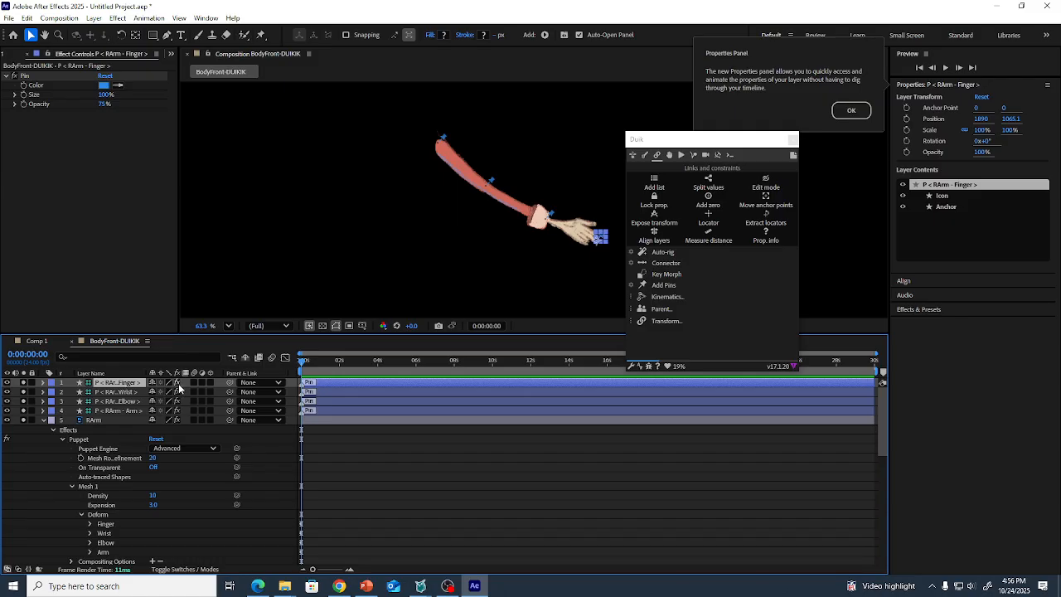
{"action": "left_click_drag", "start_coordinate": [227, 383], "coordinate": [137, 390]}
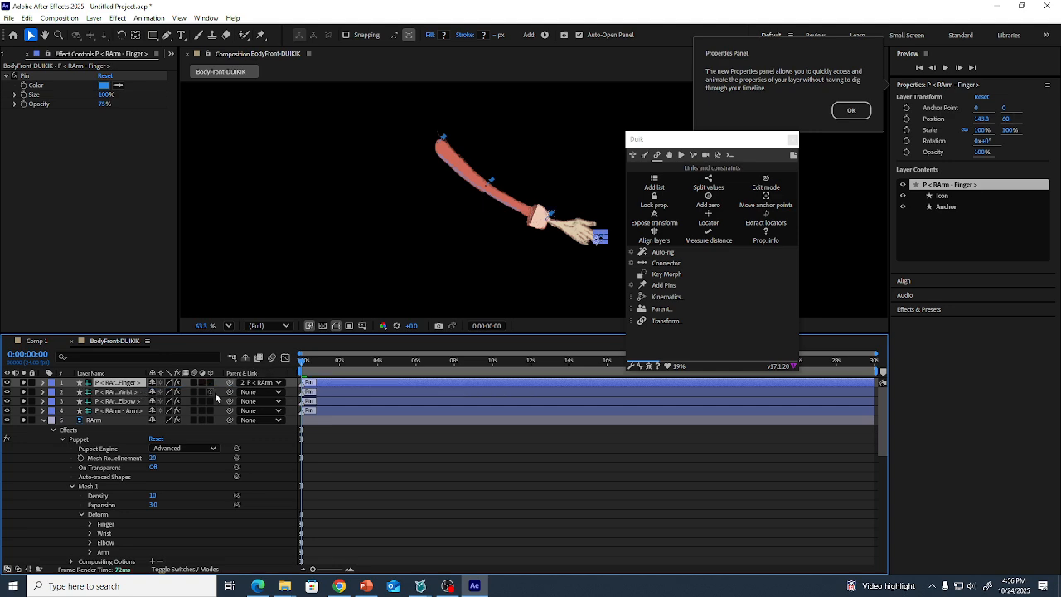
{"action": "left_click_drag", "start_coordinate": [229, 393], "coordinate": [149, 402]}
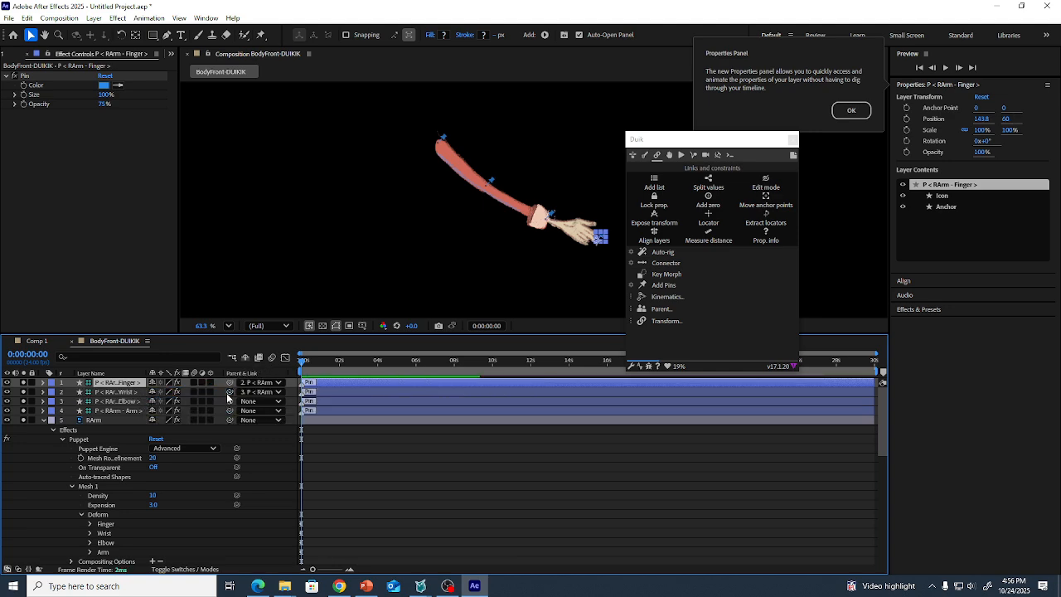
{"action": "left_click_drag", "start_coordinate": [229, 401], "coordinate": [130, 411]}
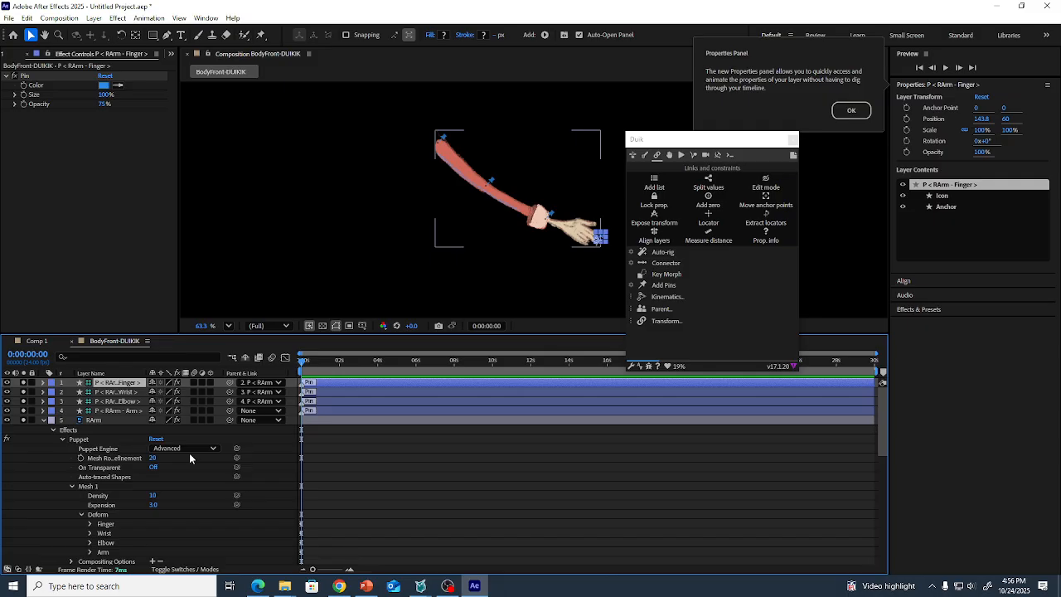
- Apply Duik's IK kinematics to the RArm pin layers in the order Arm, Elbow, Wrist
{"action": "left_click", "coordinate": [118, 410]}
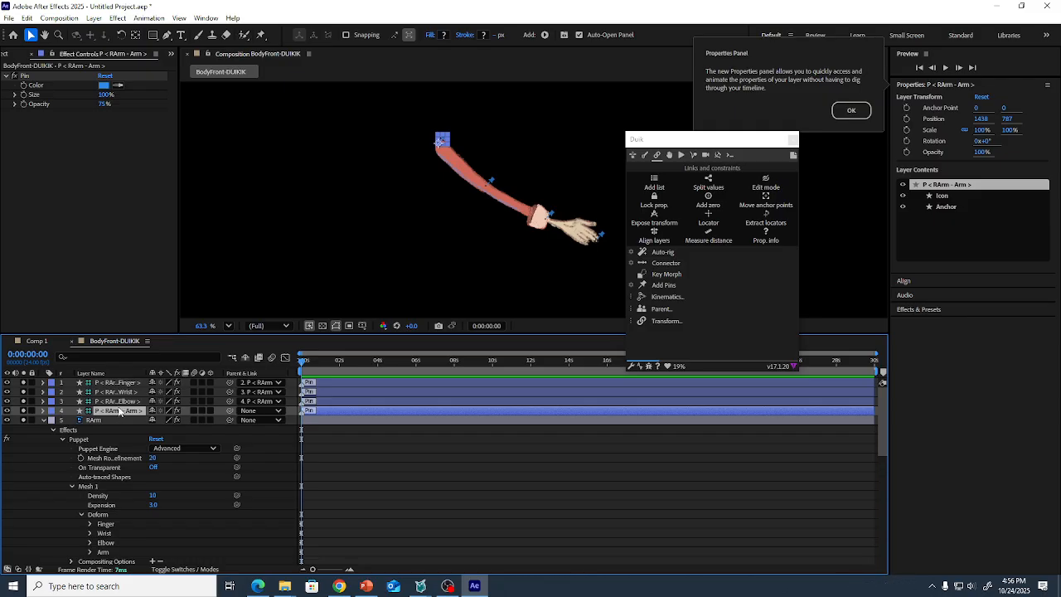
{"action": "left_click", "coordinate": [119, 401], "text": "ctrl"}
{"action": "left_click", "coordinate": [118, 392], "text": "ctrl"}
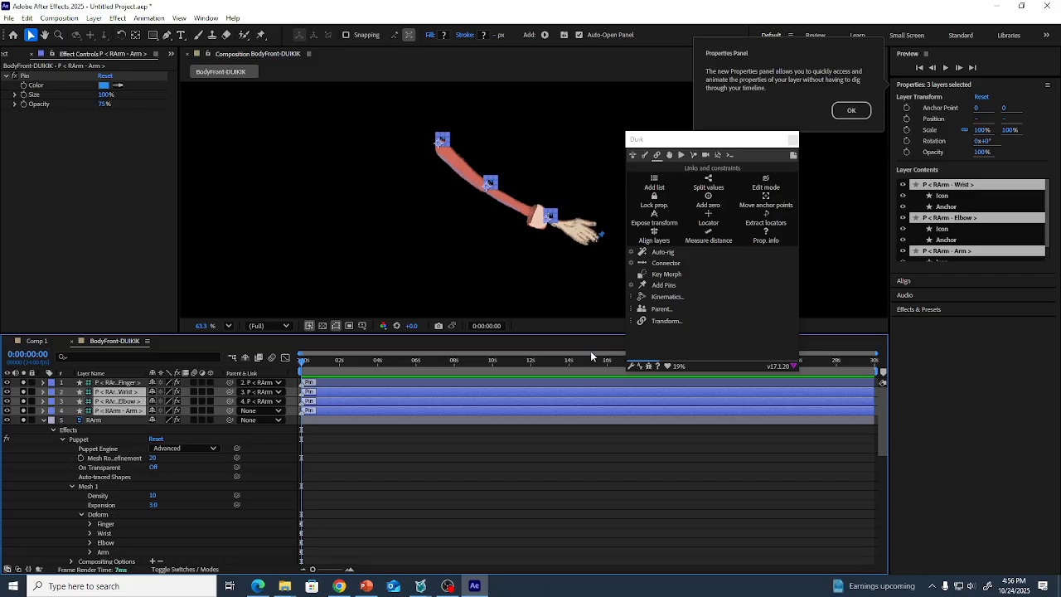
{"action": "left_click", "coordinate": [668, 300]}
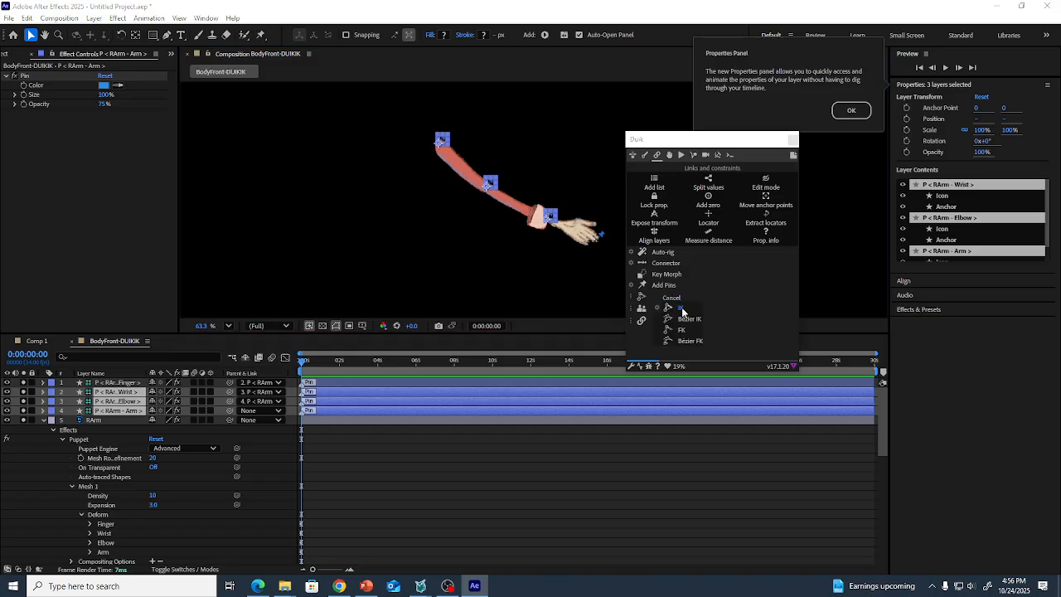
{"action": "left_click", "coordinate": [681, 309]}
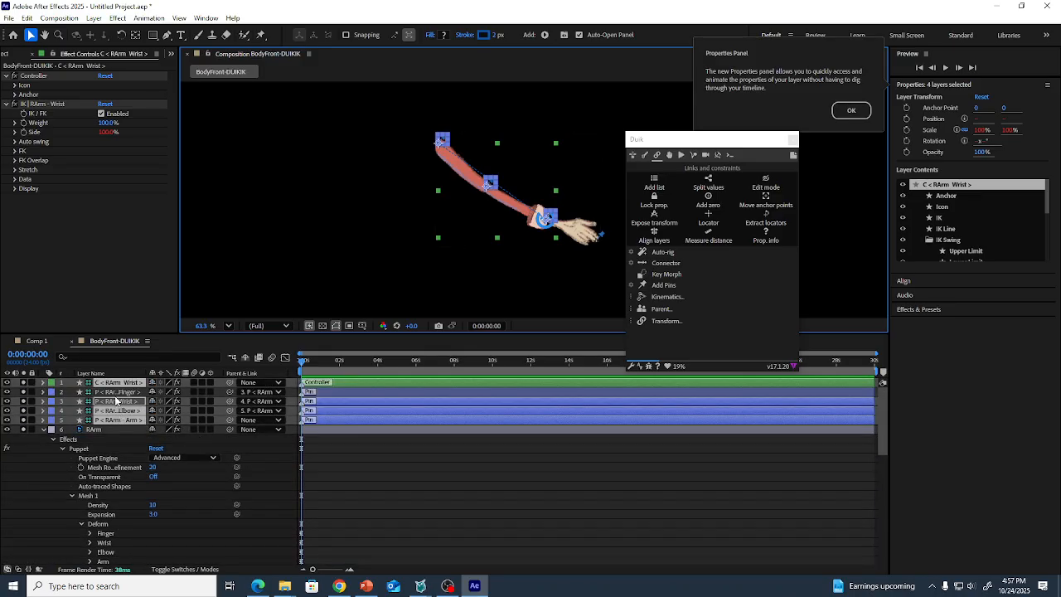
- Move the RArm wrist controller up to about 1757, 853 and rotate it to -69°
{"action": "left_click", "coordinate": [116, 392]}
{"action": "left_click", "coordinate": [116, 383]}
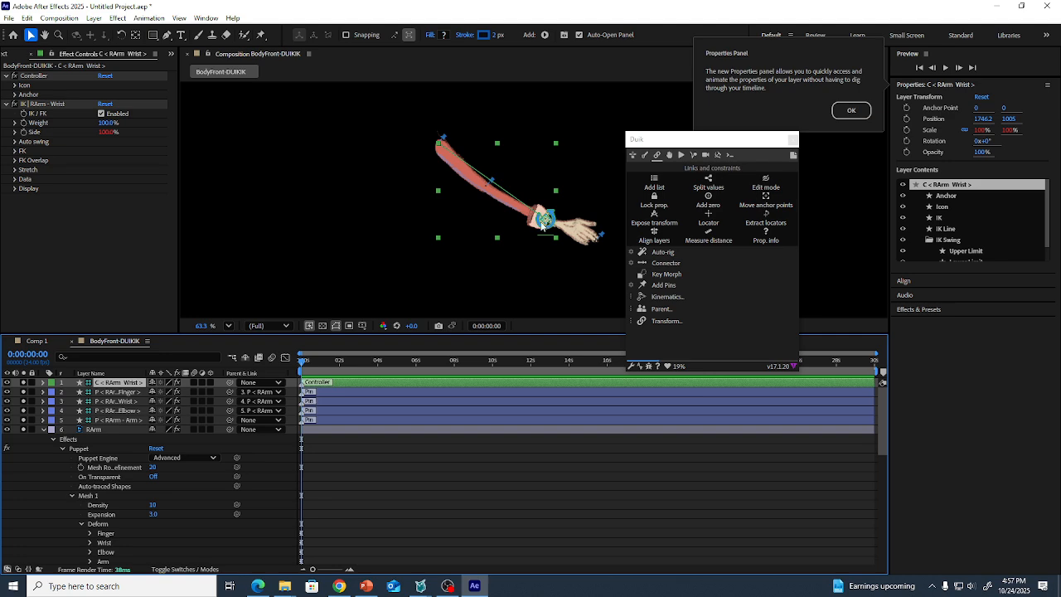
{"action": "left_click_drag", "start_coordinate": [550, 224], "coordinate": [555, 173]}
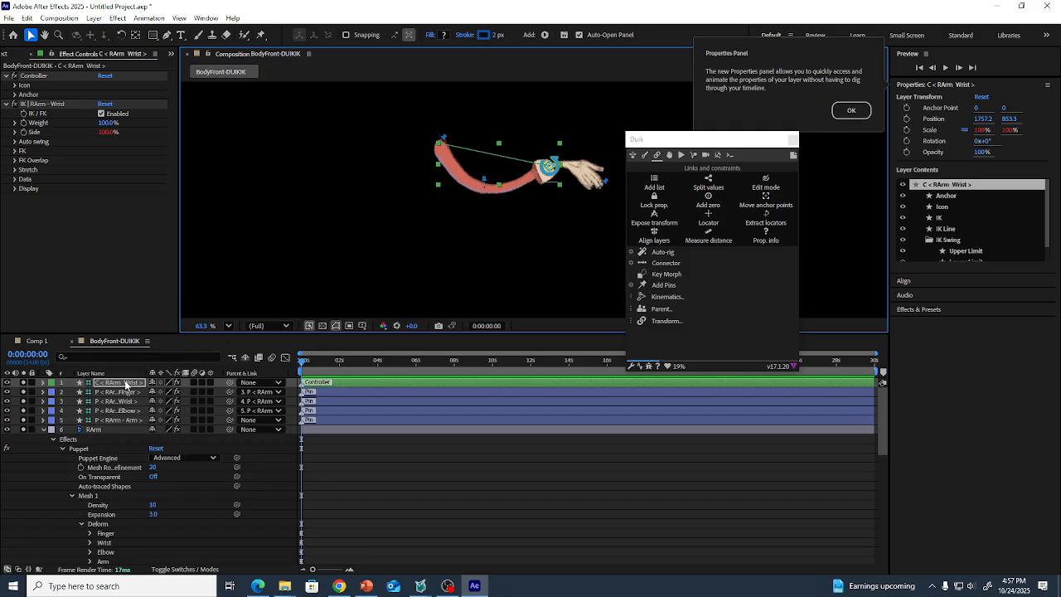
{"action": "key", "text": "r"}
{"action": "left_click_drag", "start_coordinate": [159, 391], "coordinate": [137, 410]}
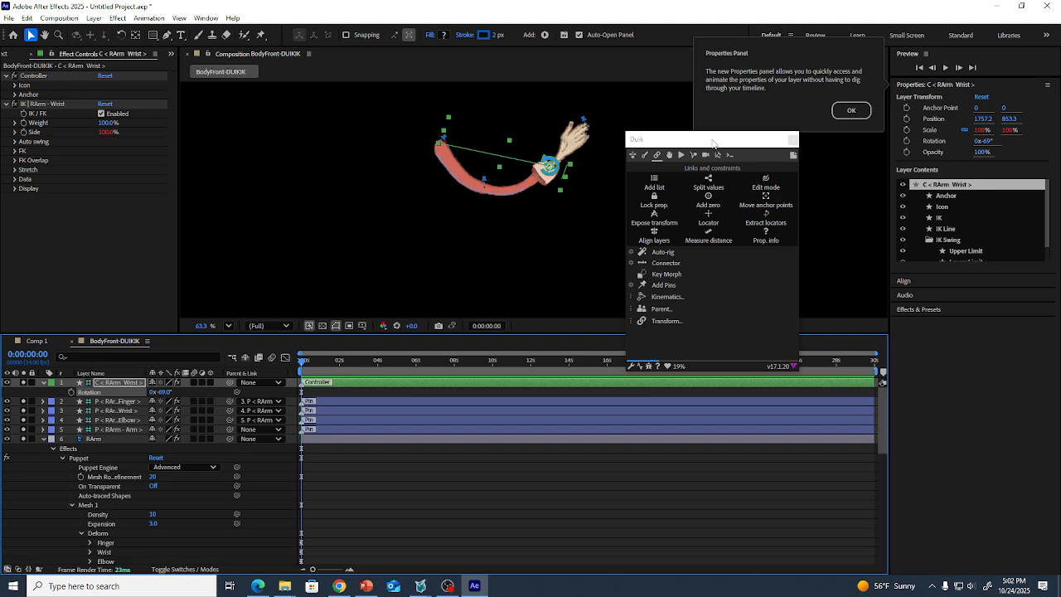
- Clear the Duik window out of the way, collapse the open layers, and solo LArm, LElbow and LHand
{"action": "left_click_drag", "start_coordinate": [712, 141], "coordinate": [1060, 153]}
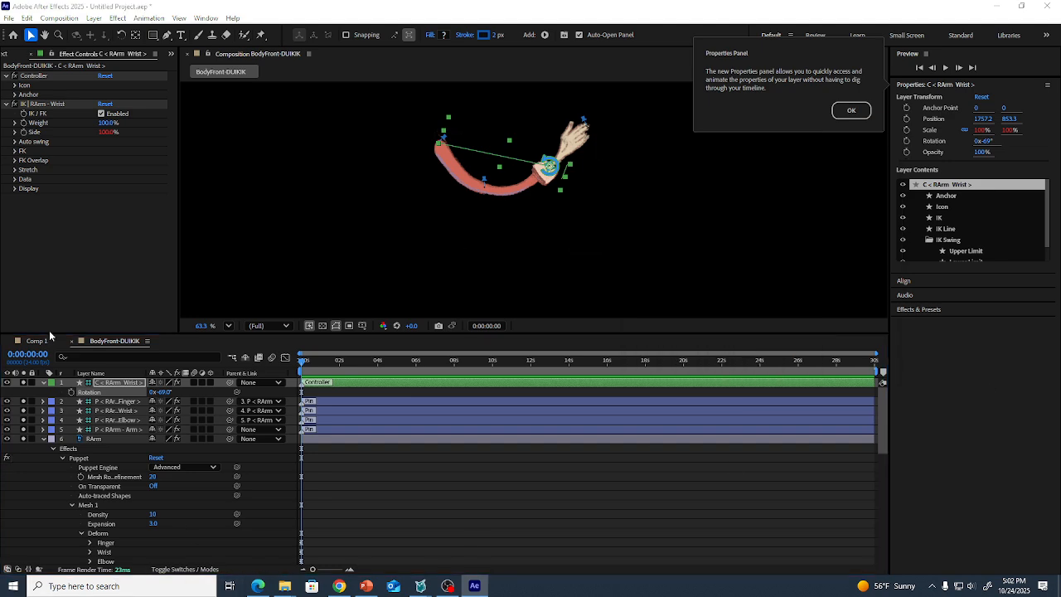
{"action": "left_click", "coordinate": [43, 383]}
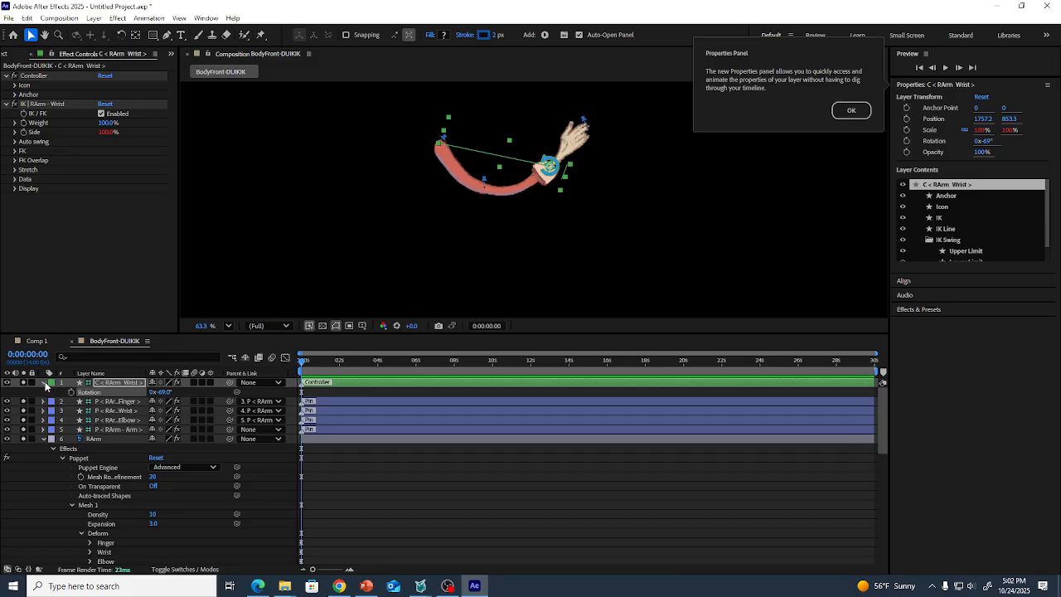
{"action": "left_click", "coordinate": [43, 430]}
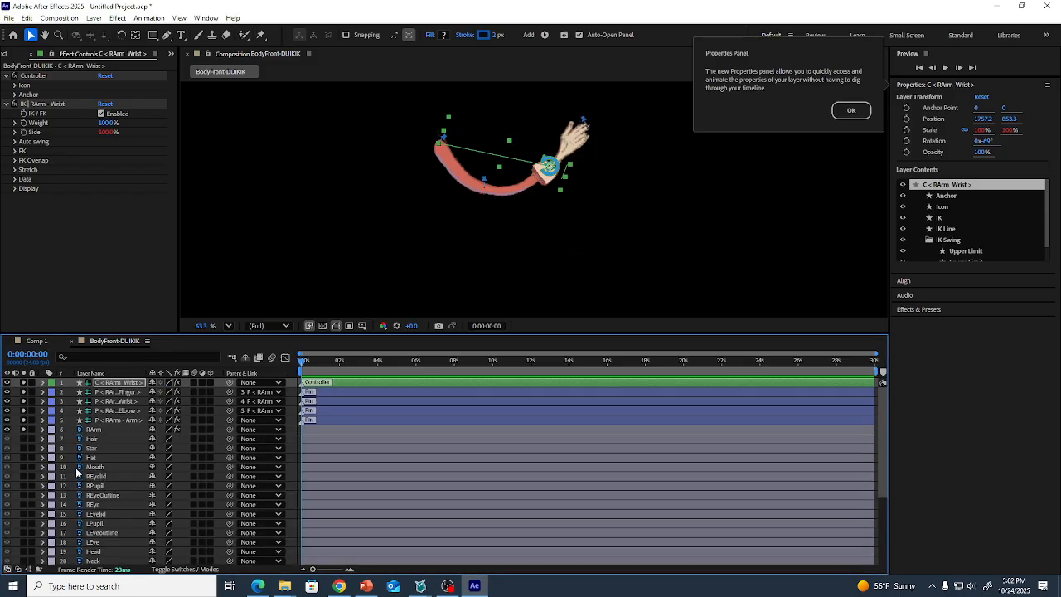
{"action": "scroll", "coordinate": [77, 472], "scroll_direction": "down", "scroll_amount": 5}
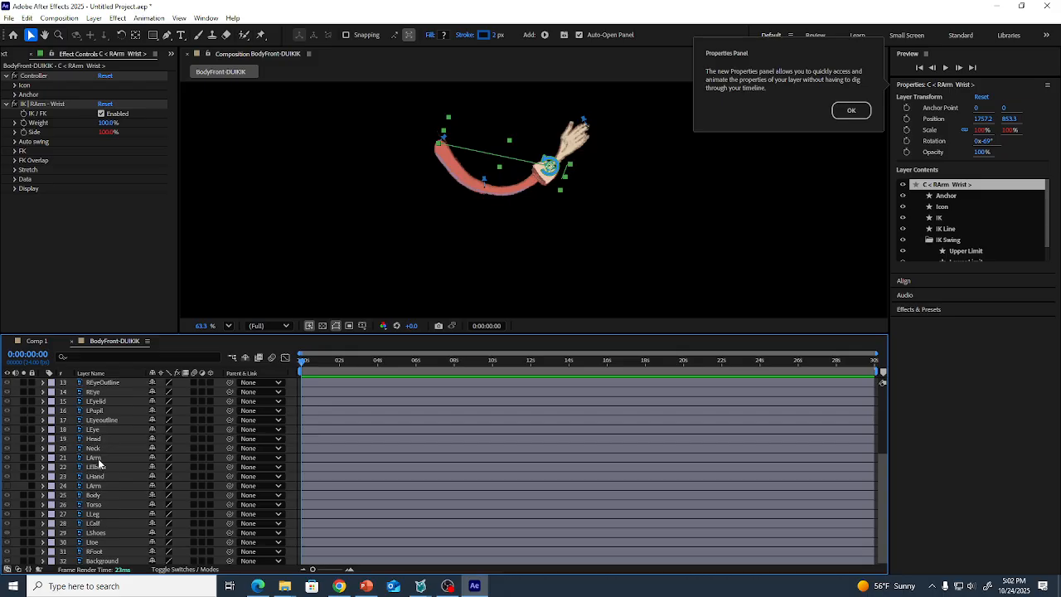
{"action": "left_click", "coordinate": [25, 457]}
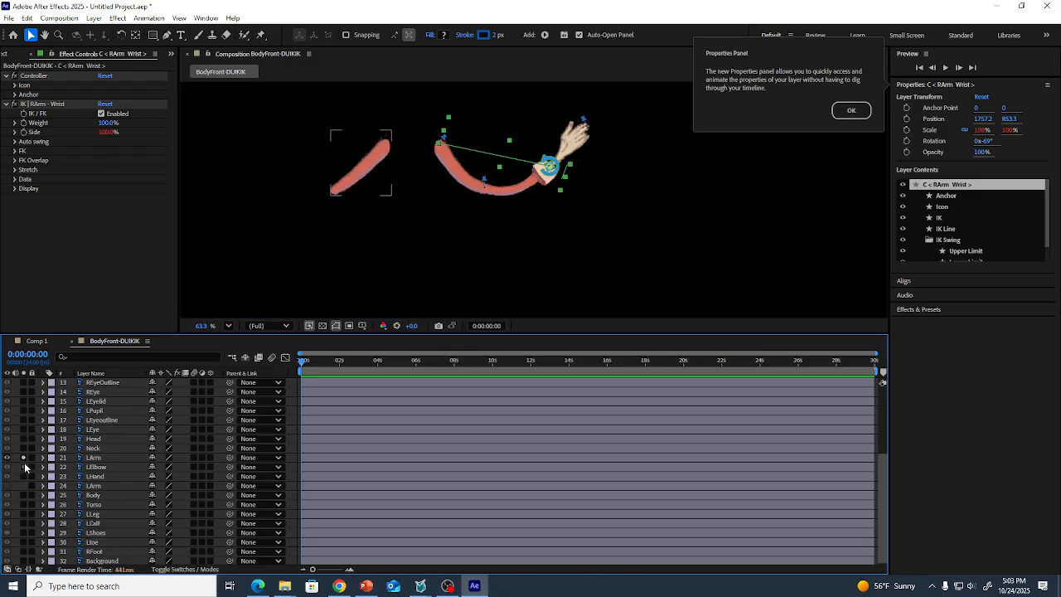
{"action": "left_click", "coordinate": [24, 467]}
{"action": "left_click", "coordinate": [25, 476]}
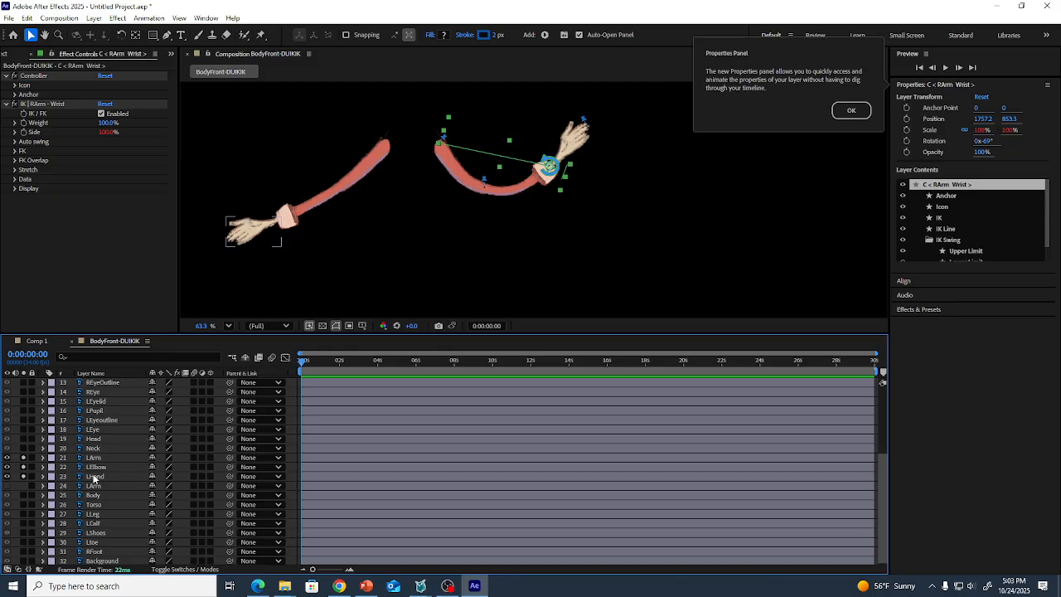
- Open LArm in the layer view and move its anchor point to the shoulder end, about 156.5, 45
{"action": "left_click", "coordinate": [125, 466]}
{"action": "left_click", "coordinate": [119, 458]}
{"action": "left_click", "coordinate": [116, 467]}
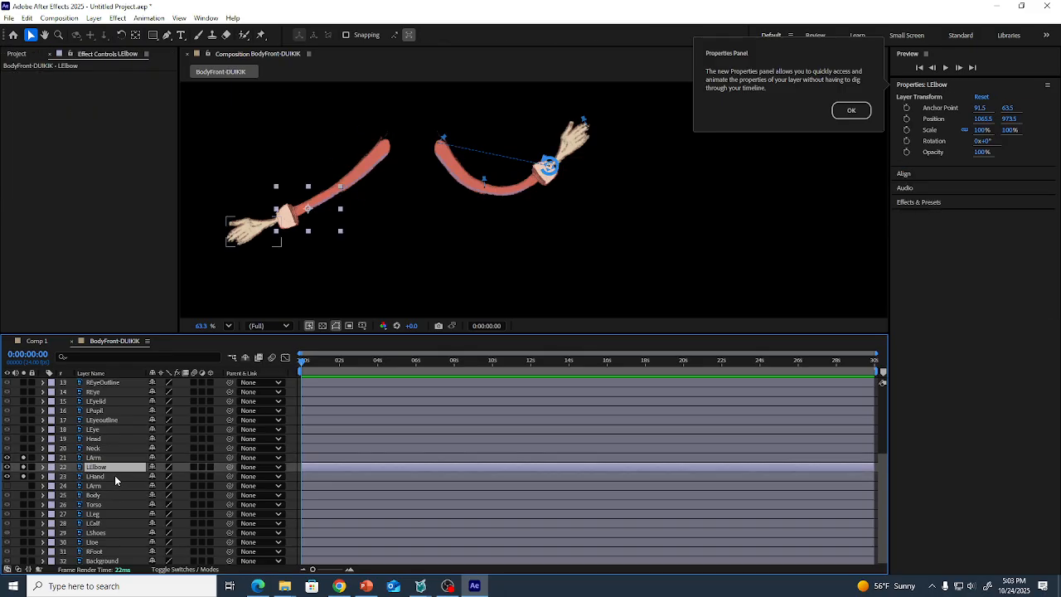
{"action": "left_click", "coordinate": [114, 476]}
{"action": "left_click", "coordinate": [112, 458]}
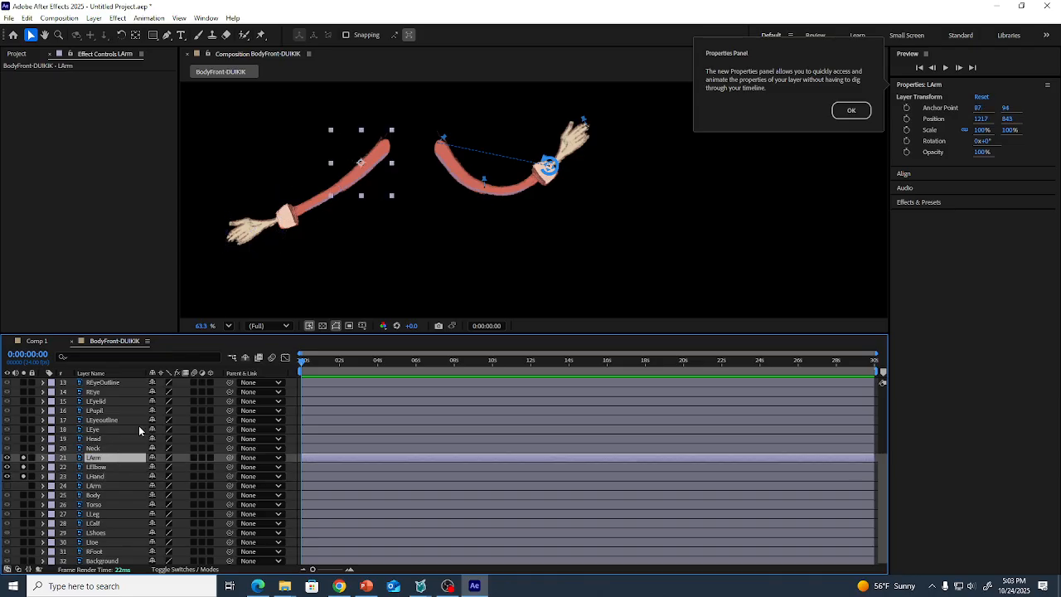
{"action": "double_click", "coordinate": [110, 456]}
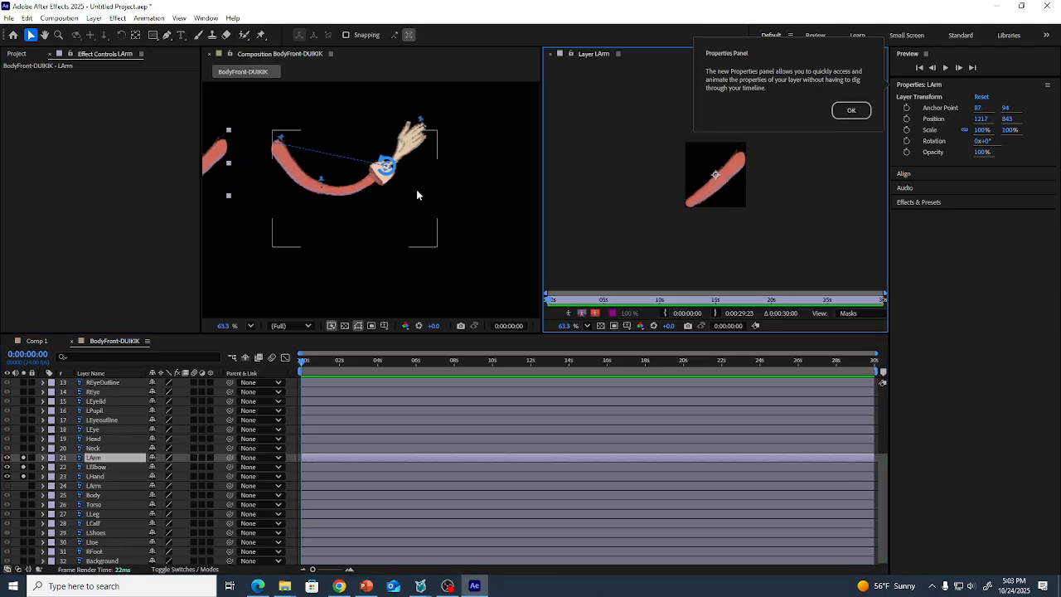
{"action": "left_click", "coordinate": [136, 35]}
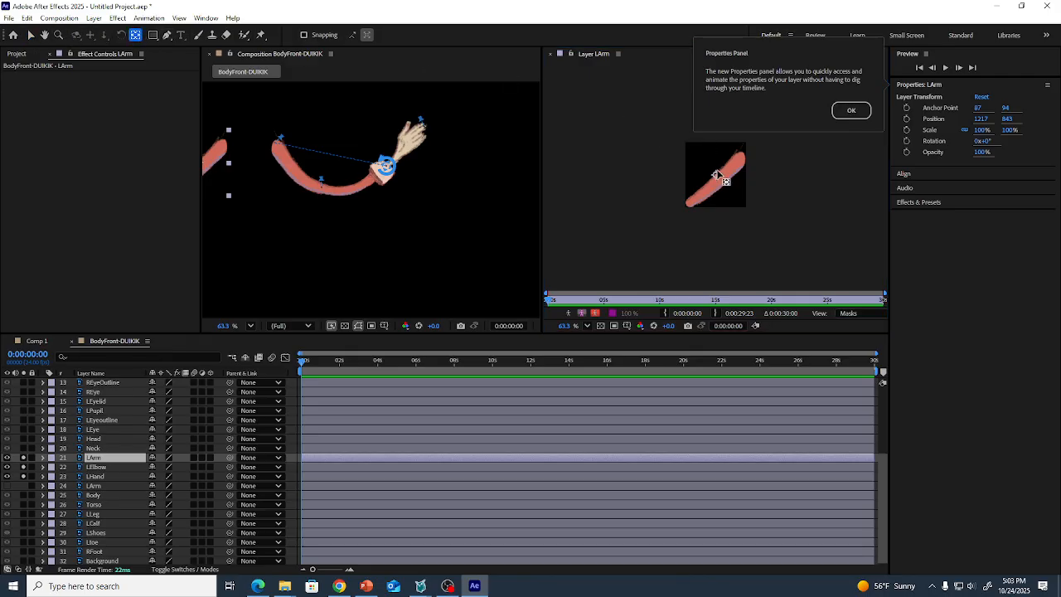
{"action": "left_click_drag", "start_coordinate": [716, 177], "coordinate": [739, 157]}
- Move the anchor point of LElbow to its elbow end and that of LHand to its wrist end
{"action": "left_click", "coordinate": [112, 467]}
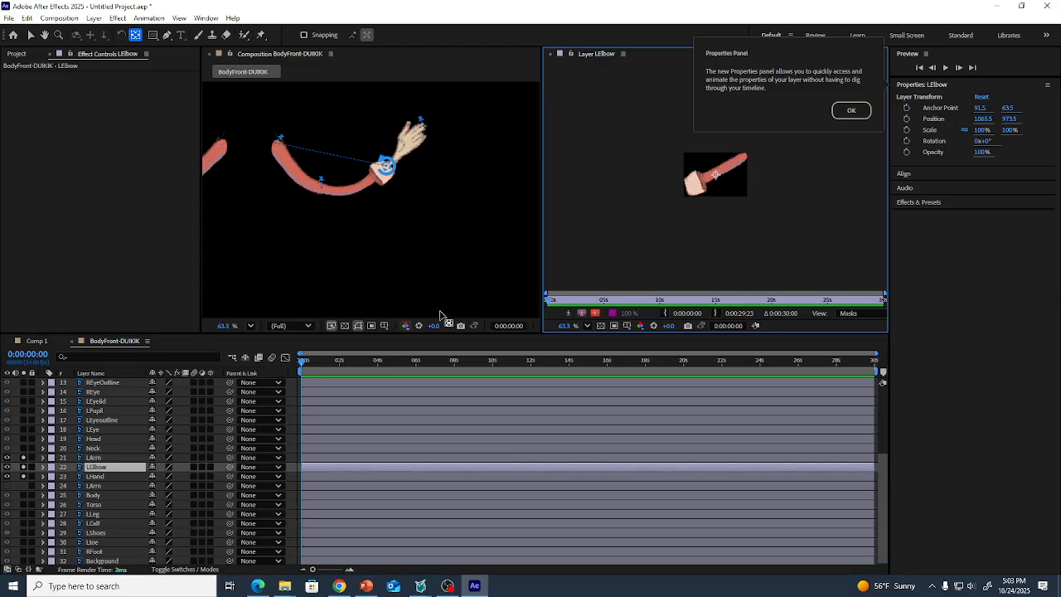
{"action": "left_click_drag", "start_coordinate": [720, 177], "coordinate": [746, 161]}
{"action": "left_click", "coordinate": [95, 476]}
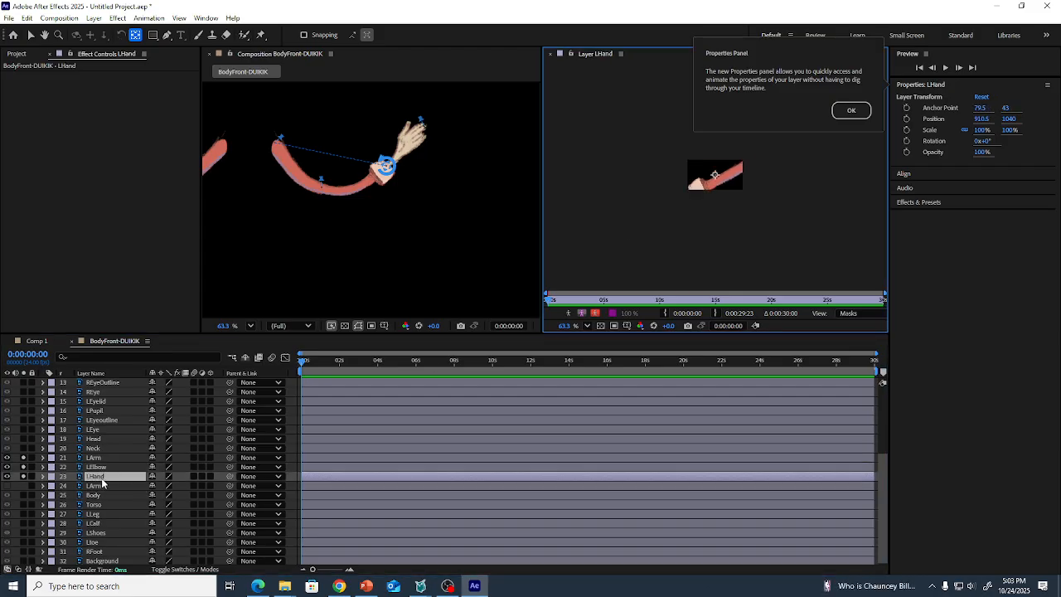
{"action": "left_click_drag", "start_coordinate": [716, 177], "coordinate": [743, 163]}
- Try to parent LArm to LElbow, LElbow to LHand, and LHand to LElbow
{"action": "left_click", "coordinate": [88, 461]}
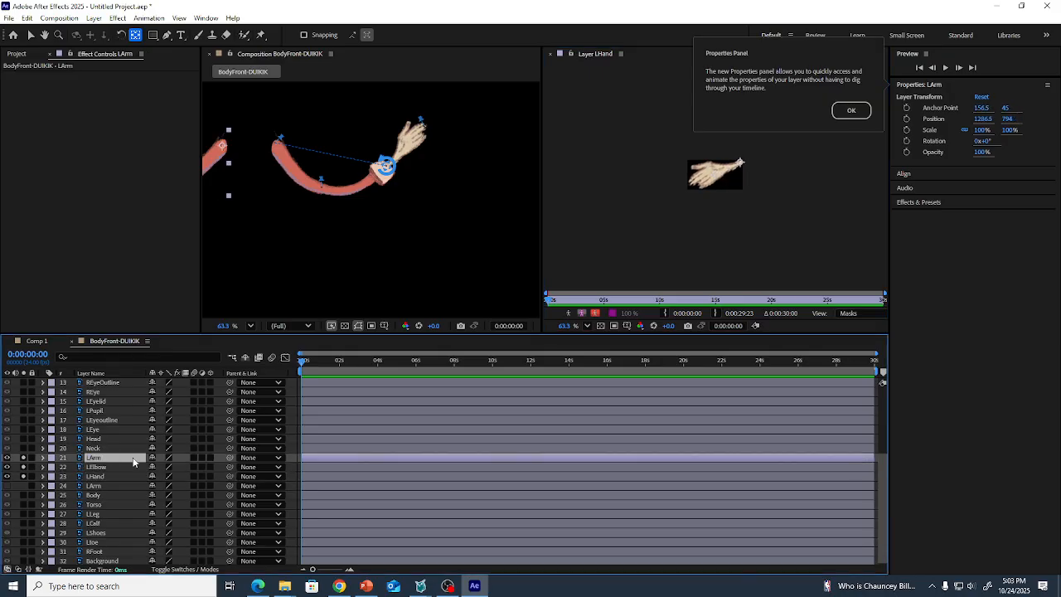
{"action": "left_click_drag", "start_coordinate": [230, 457], "coordinate": [128, 468]}
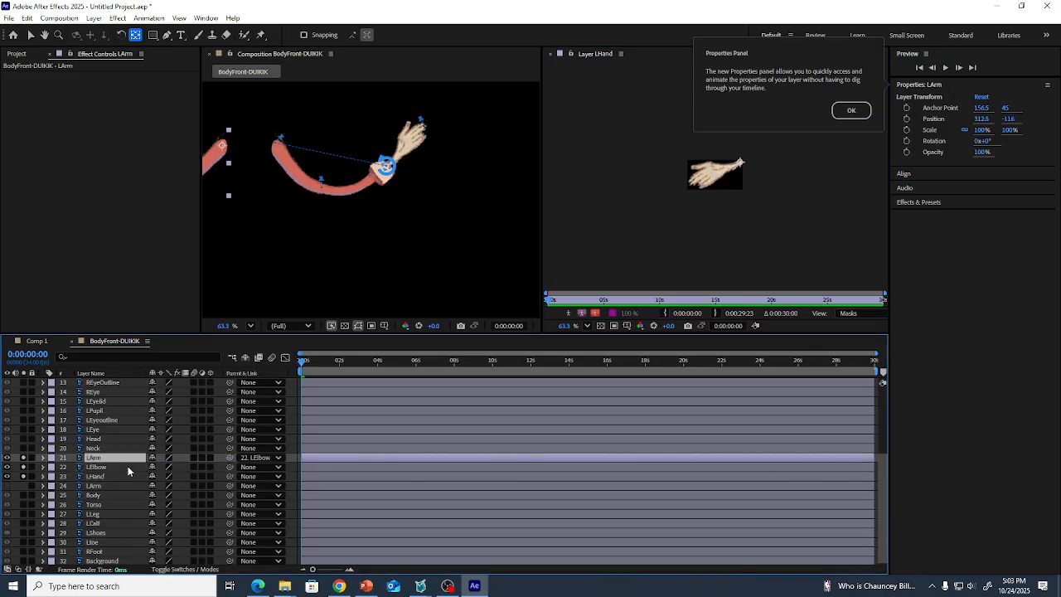
{"action": "left_click", "coordinate": [128, 468]}
{"action": "left_click_drag", "start_coordinate": [230, 467], "coordinate": [130, 474]}
{"action": "left_click", "coordinate": [130, 476]}
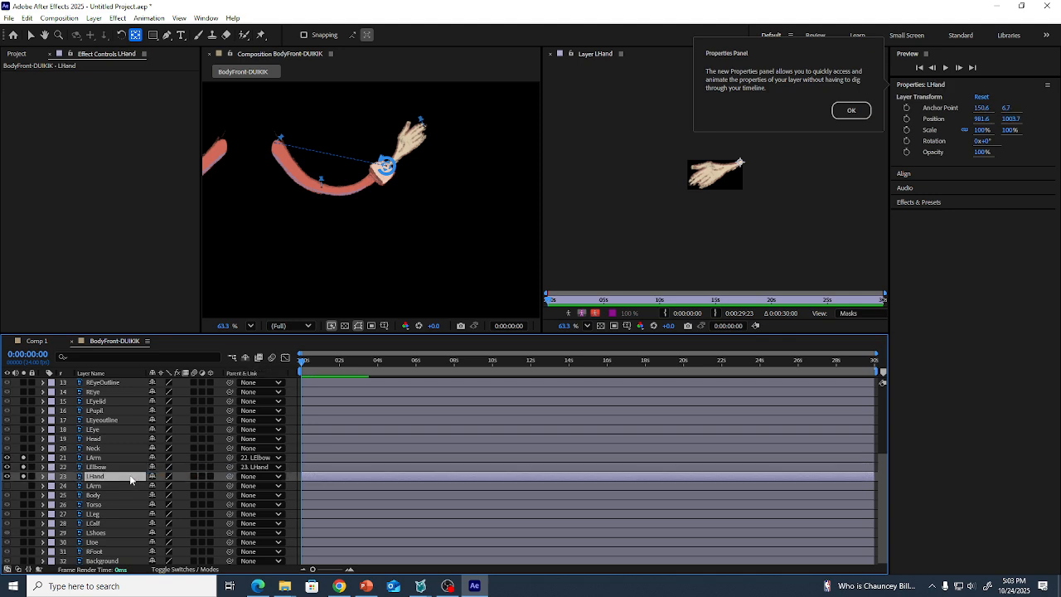
{"action": "left_click", "coordinate": [121, 466]}
{"action": "left_click", "coordinate": [122, 458]}
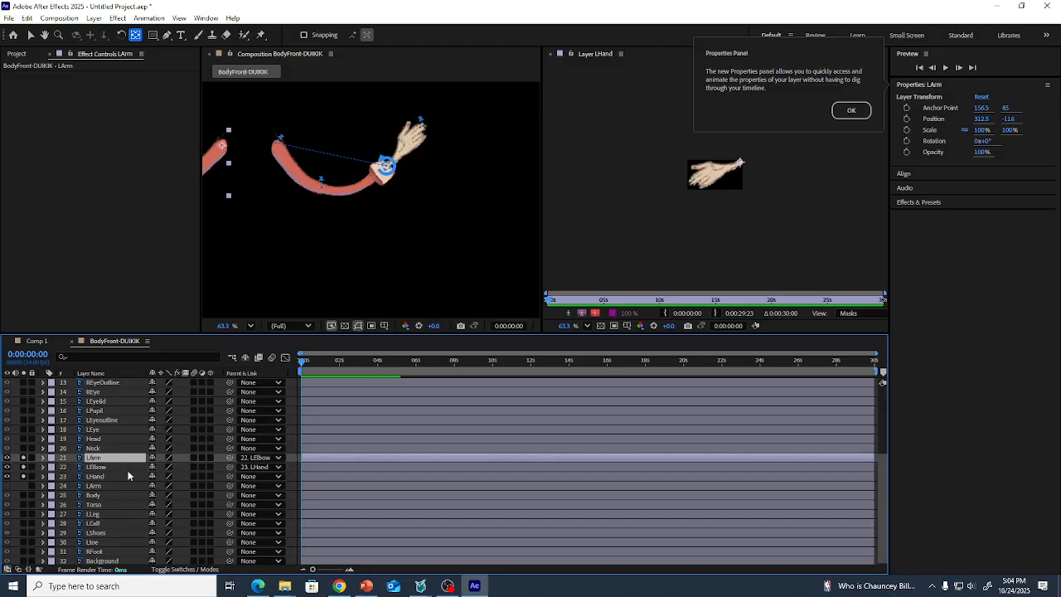
{"action": "left_click", "coordinate": [131, 475]}
{"action": "left_click_drag", "start_coordinate": [228, 477], "coordinate": [124, 469]}
- Remove the parent links of LElbow and LArm by setting both to None
{"action": "left_click", "coordinate": [253, 467]}
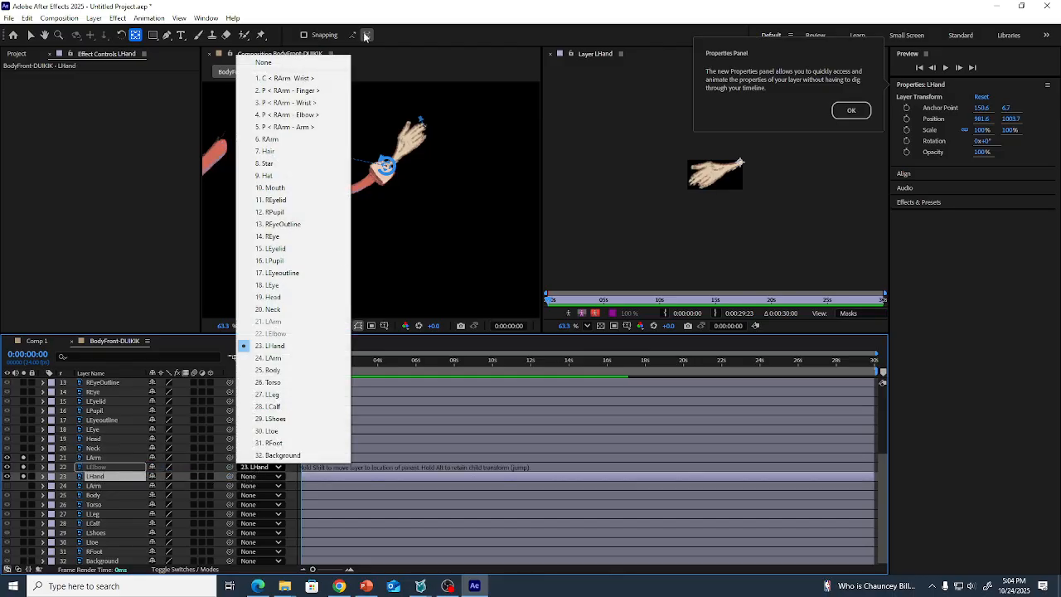
{"action": "left_click", "coordinate": [322, 64]}
{"action": "left_click", "coordinate": [253, 458]}
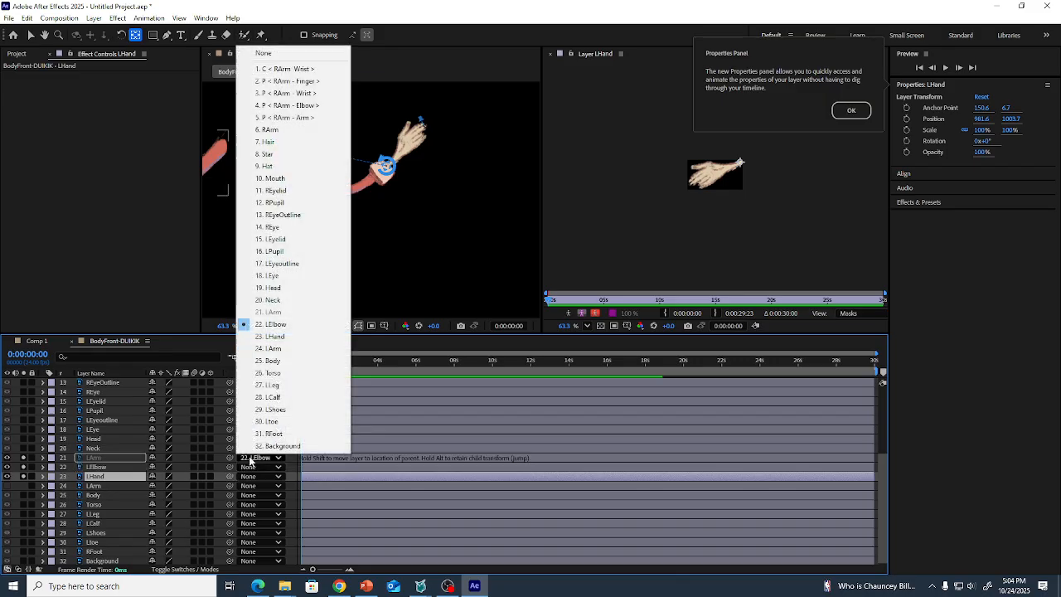
{"action": "left_click", "coordinate": [264, 53]}
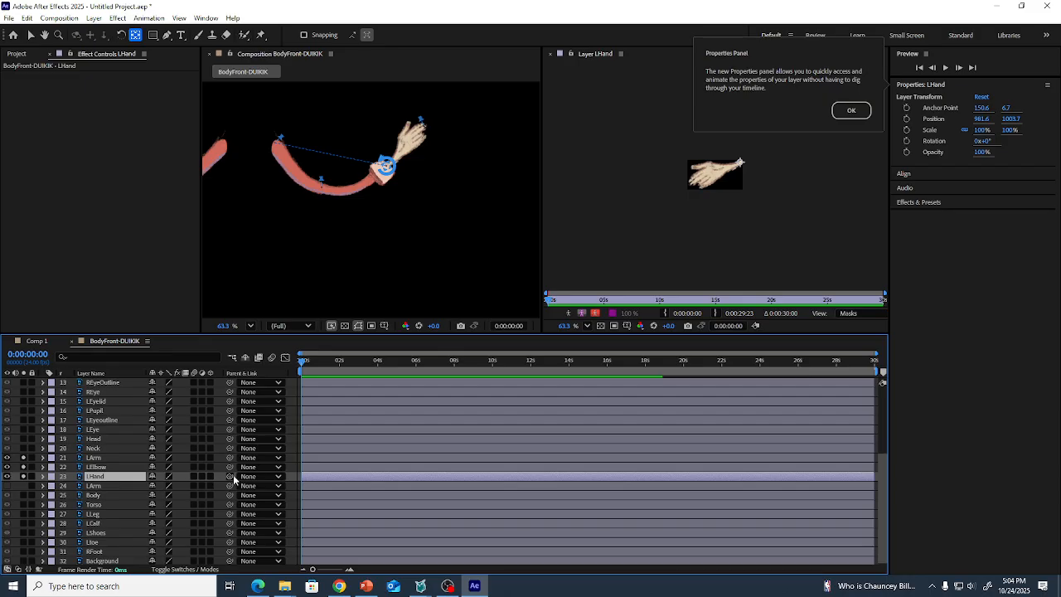
- Try parenting LHand to LElbow and LElbow to LArm, and reset both parents to None
{"action": "left_click_drag", "start_coordinate": [229, 477], "coordinate": [118, 467]}
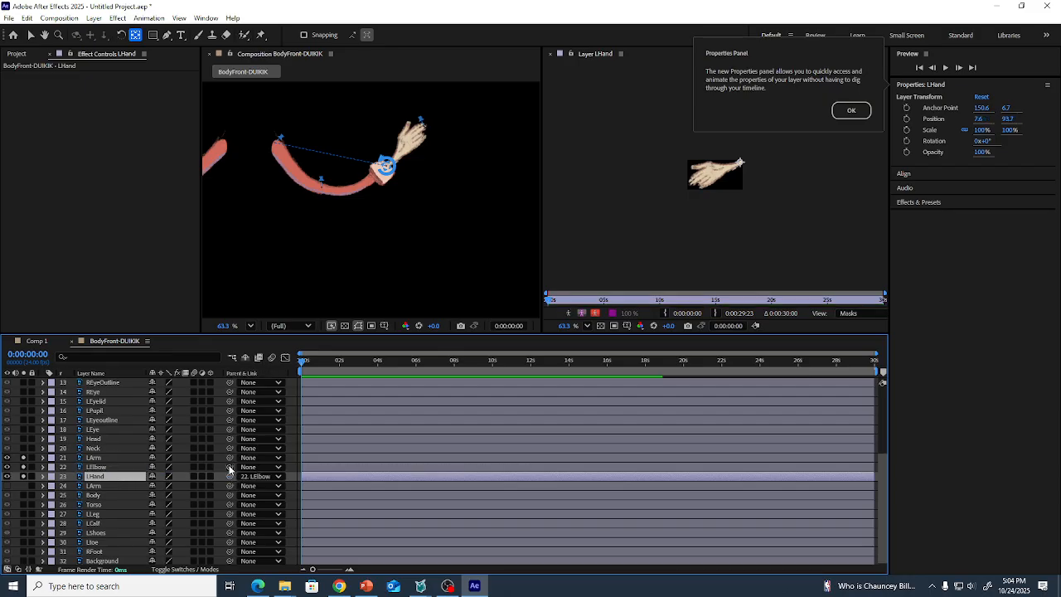
{"action": "left_click_drag", "start_coordinate": [229, 467], "coordinate": [126, 458]}
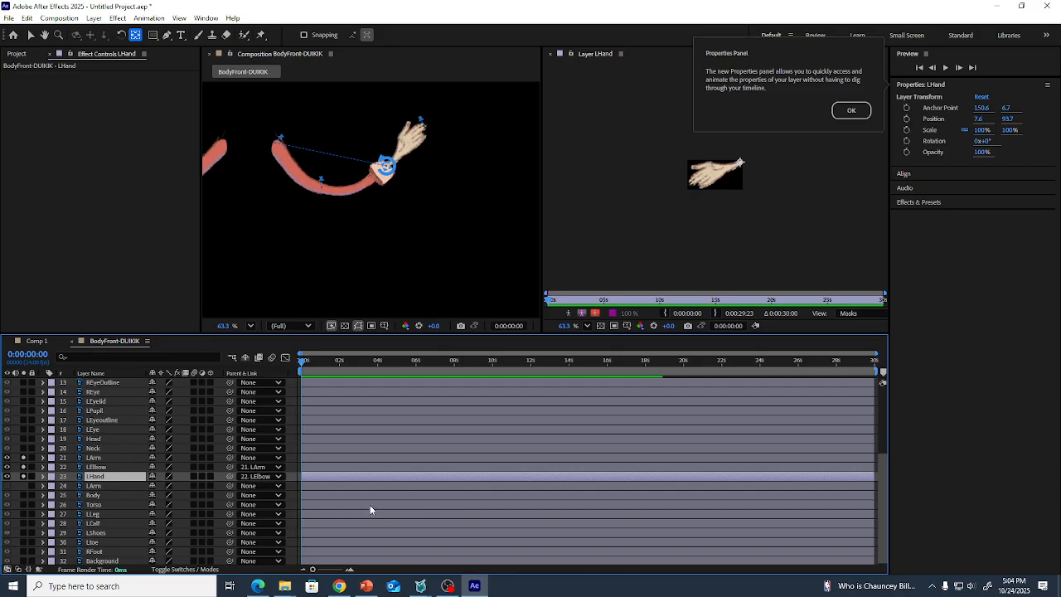
{"action": "left_click", "coordinate": [279, 479]}
{"action": "left_click", "coordinate": [268, 71]}
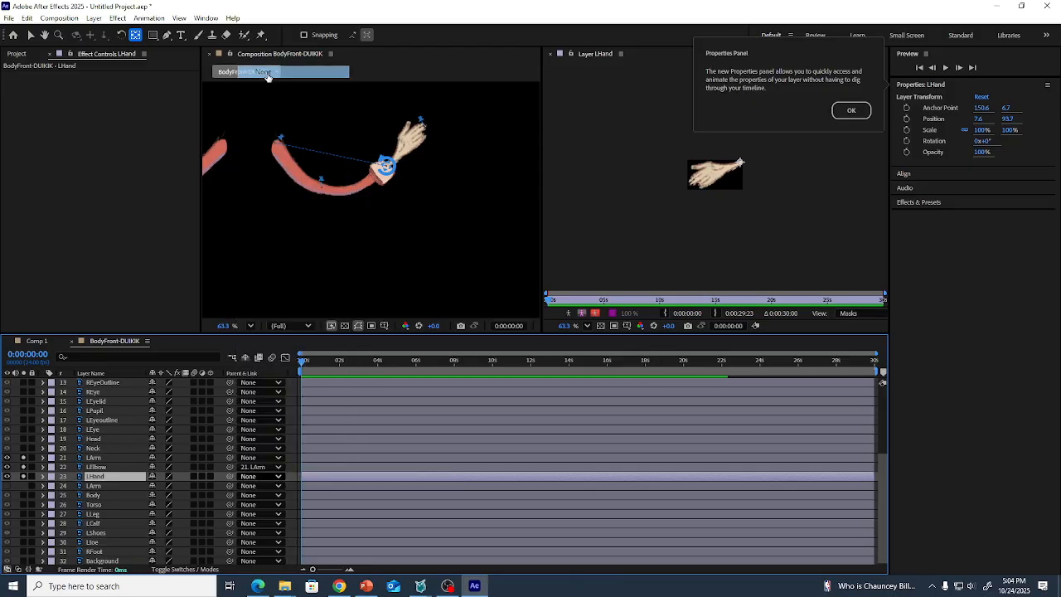
{"action": "left_click", "coordinate": [262, 467]}
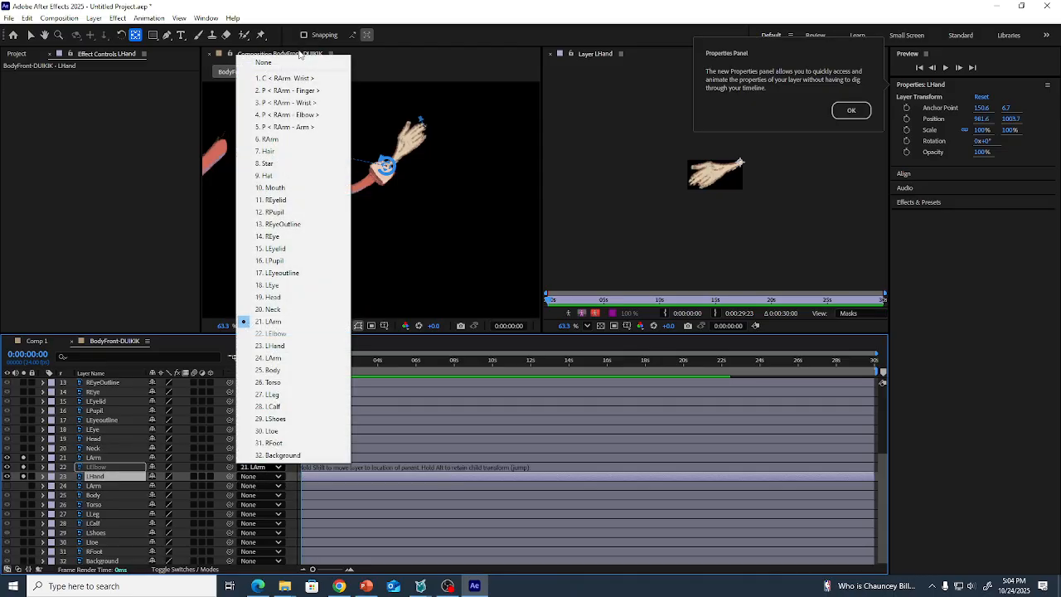
{"action": "left_click", "coordinate": [298, 63]}
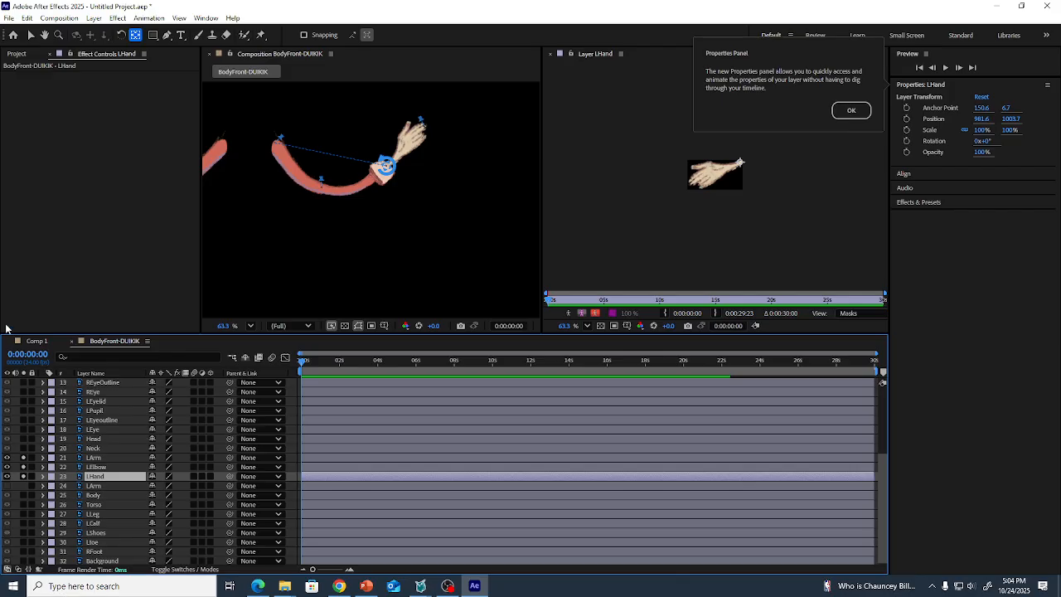
- Move the LArm, LElbow and LHand layers together to the start of the layer stack, above the RArm controller
{"action": "left_click", "coordinate": [116, 458]}
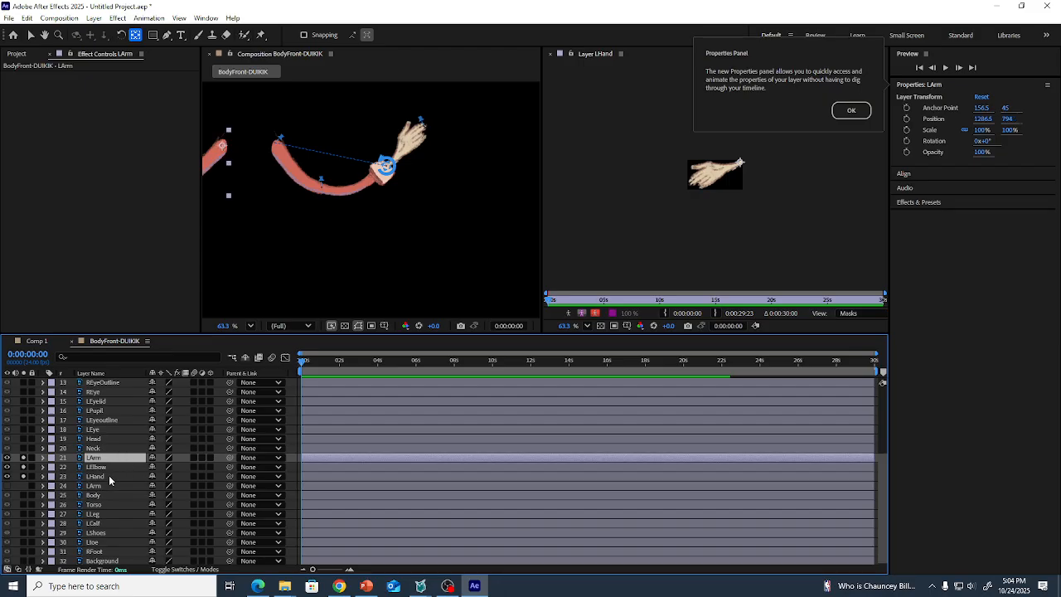
{"action": "left_click", "coordinate": [108, 480], "text": "shift"}
{"action": "left_click_drag", "start_coordinate": [117, 462], "coordinate": [121, 390]}
{"action": "left_click", "coordinate": [113, 408]}
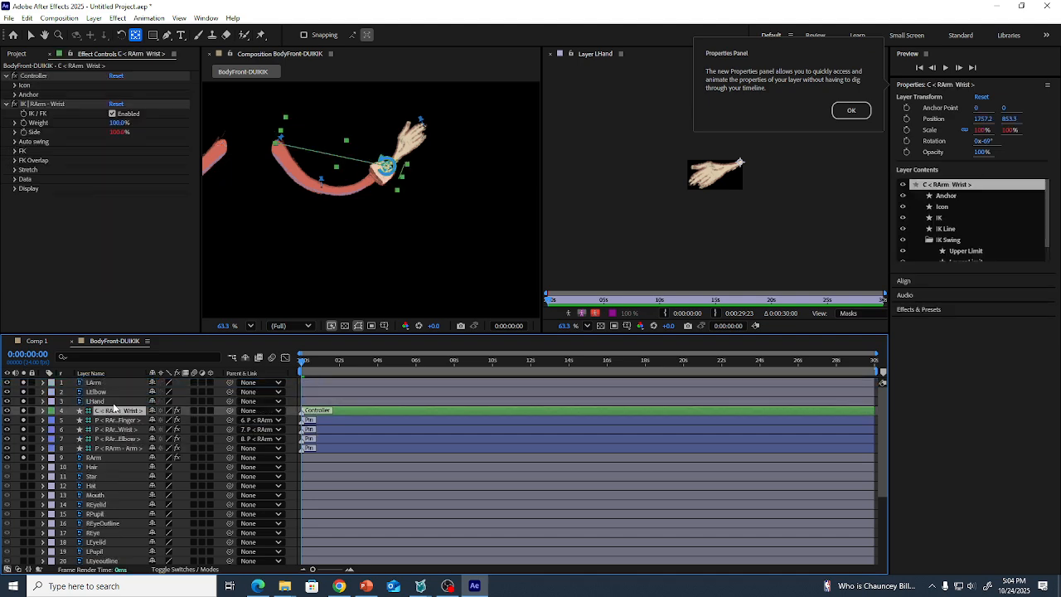
{"action": "left_click", "coordinate": [110, 400]}
{"action": "left_click", "coordinate": [108, 391]}
{"action": "left_click", "coordinate": [108, 383]}
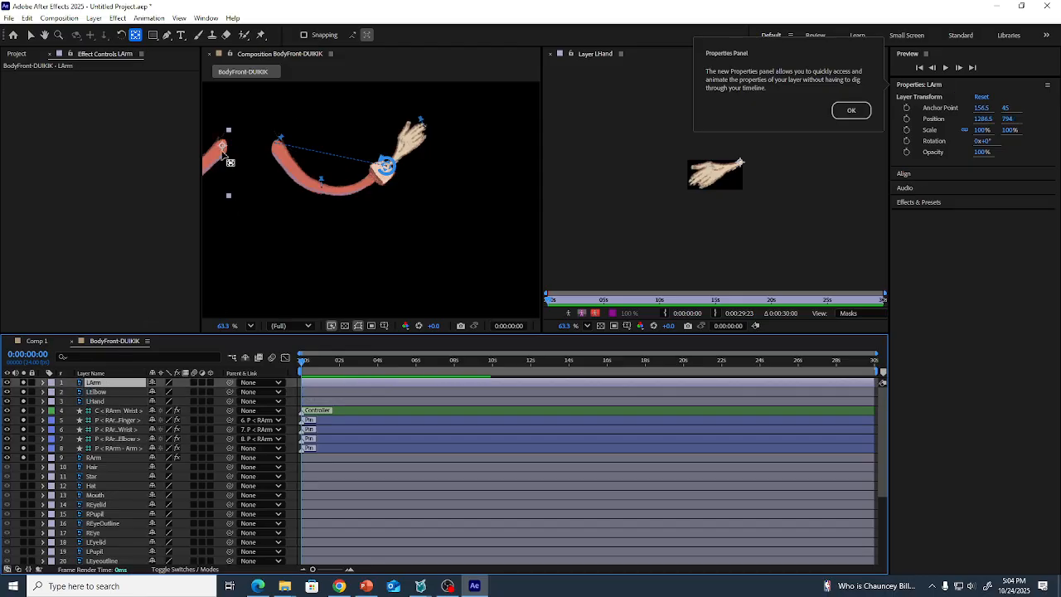
- Add a new shape layer above LArm and close the LHand layer view
{"action": "left_click", "coordinate": [94, 18]}
{"action": "mouse_move", "coordinate": [100, 30]}
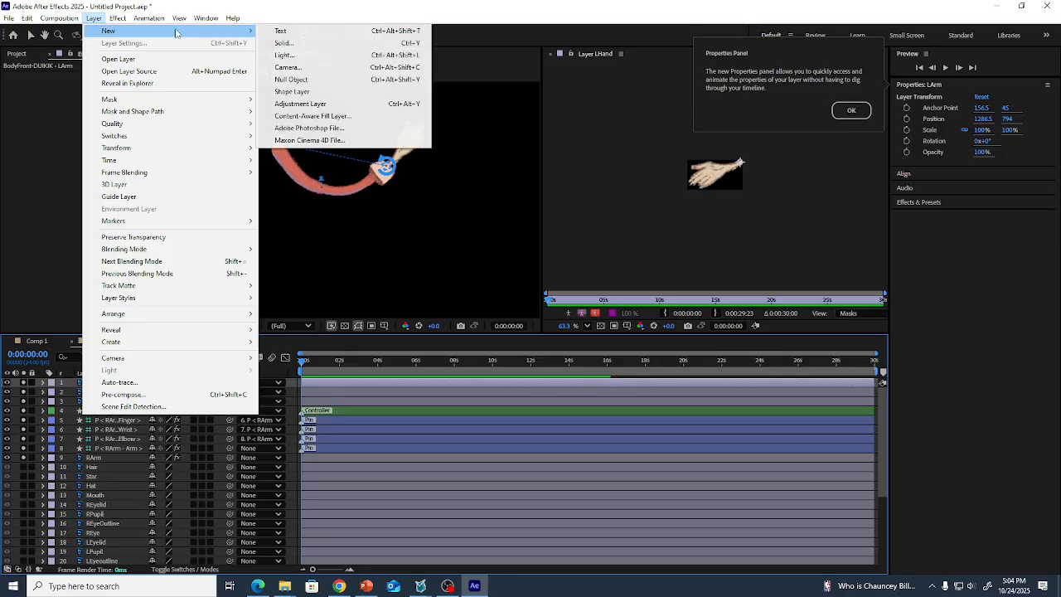
{"action": "left_click", "coordinate": [308, 92]}
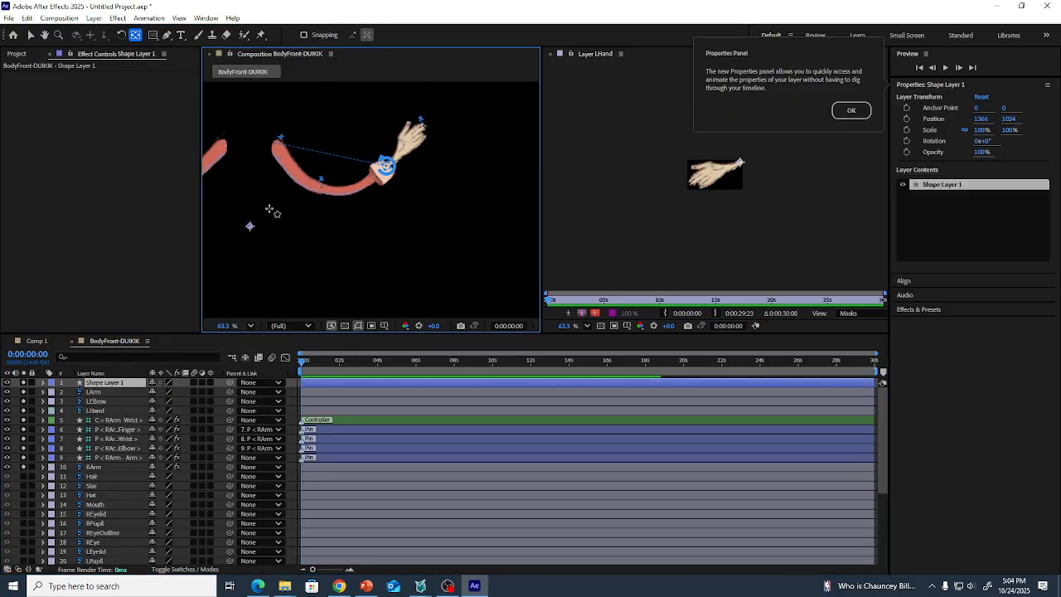
{"action": "key", "text": "q"}
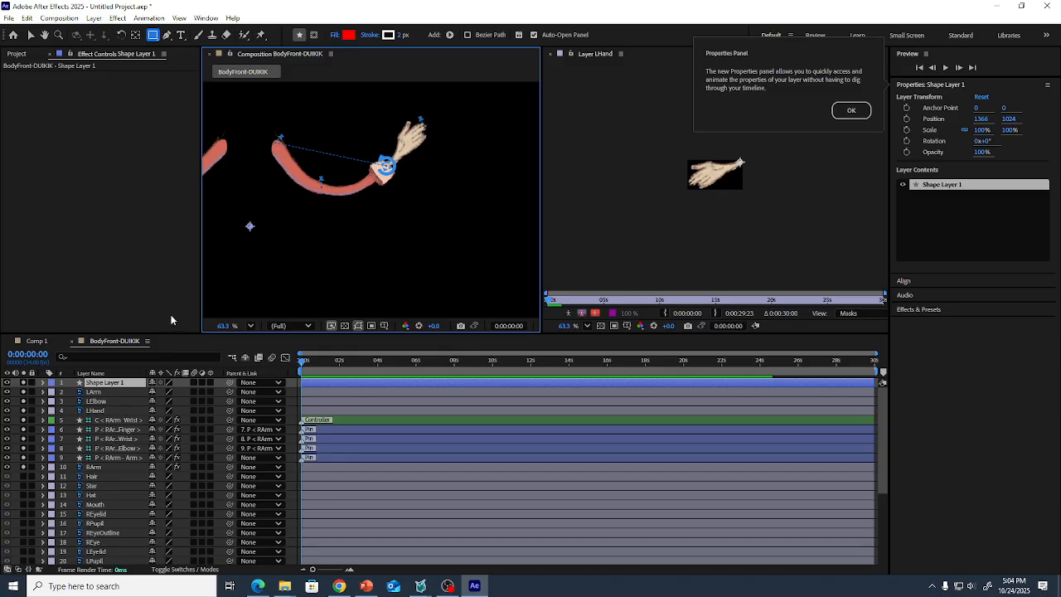
{"action": "left_click", "coordinate": [551, 54]}
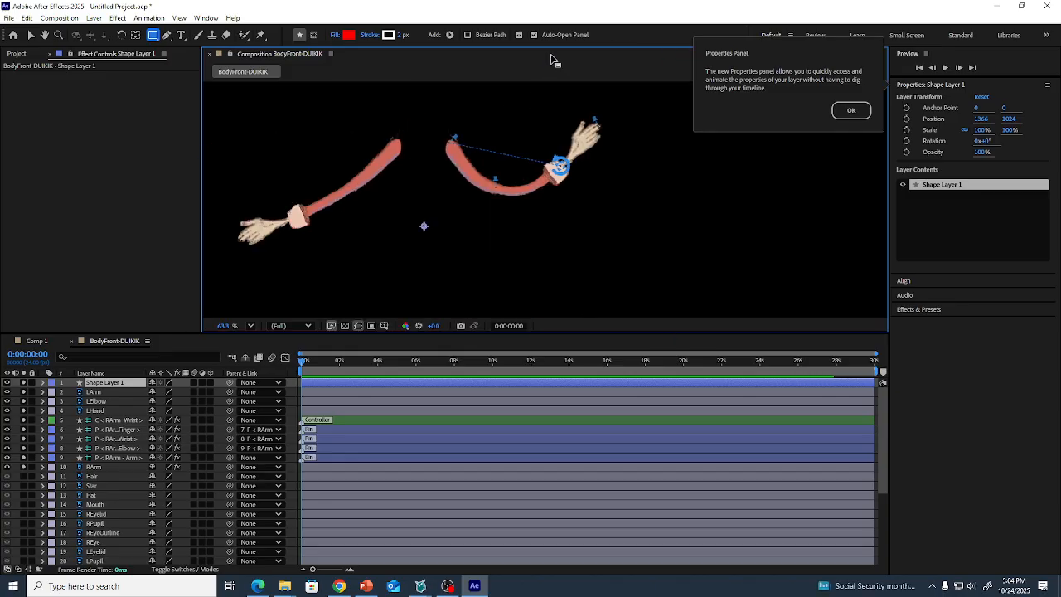
- Draw a four-point Pen path on the new shape layer from the left arm's shoulder through elbow and wrist to the fingertips
{"action": "left_click", "coordinate": [167, 37]}
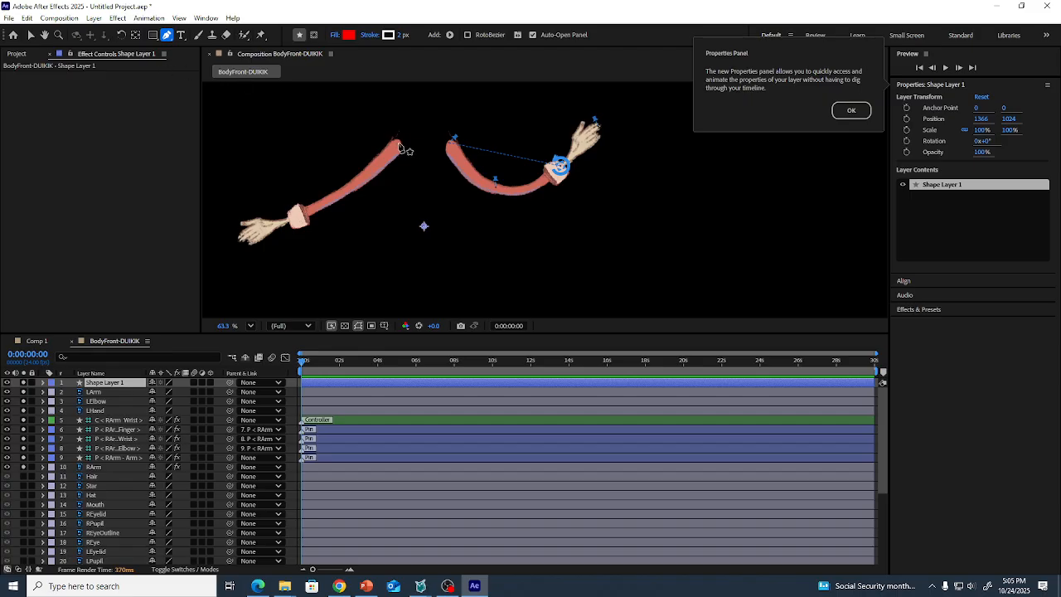
{"action": "left_click", "coordinate": [399, 147]}
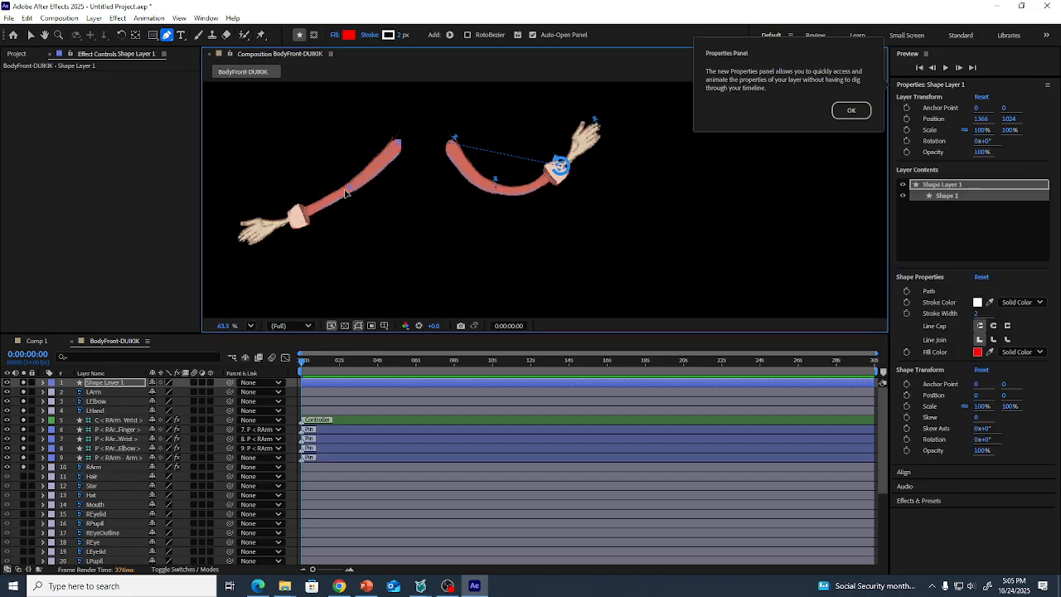
{"action": "left_click", "coordinate": [351, 186]}
{"action": "left_click", "coordinate": [292, 220]}
{"action": "left_click", "coordinate": [242, 239]}
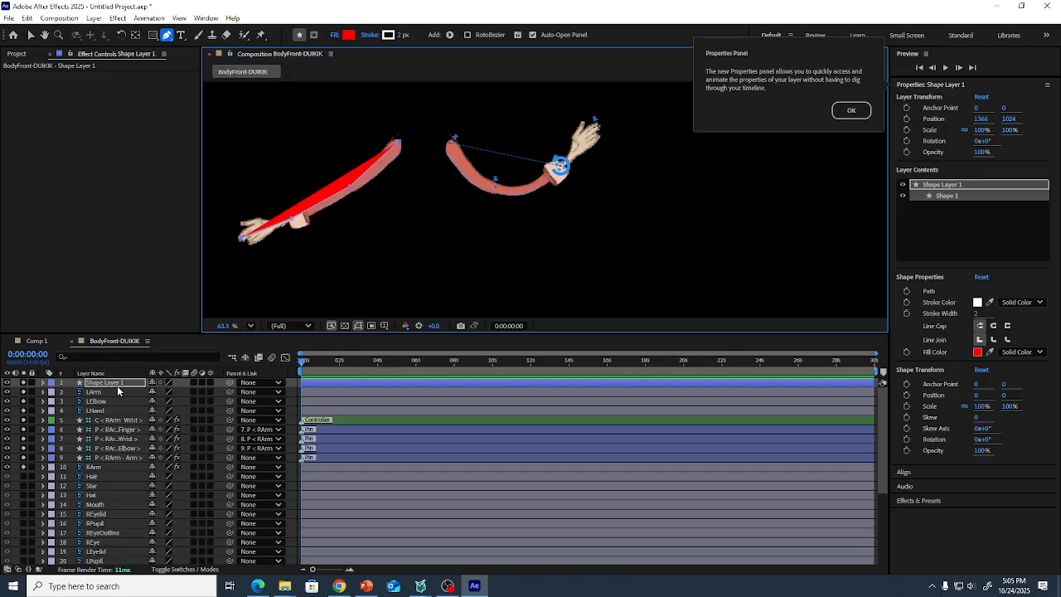
- With Shape Layer 1 selected, bring back the Duik window and open the Hominoid arm bone options clear of it
{"action": "left_click", "coordinate": [118, 385]}
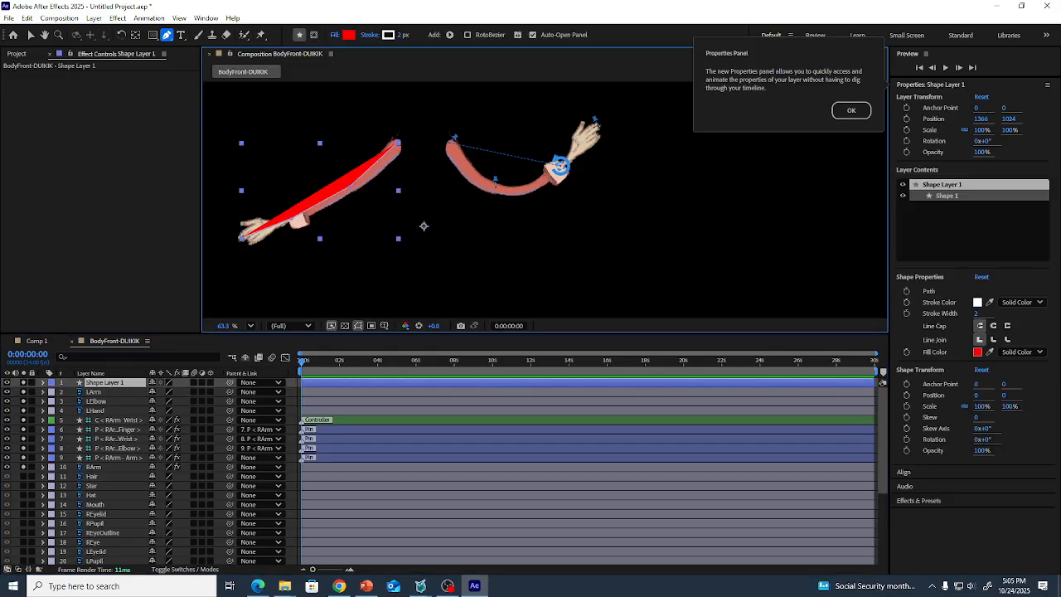
{"action": "left_click_drag", "start_coordinate": [1060, 202], "coordinate": [601, 164]}
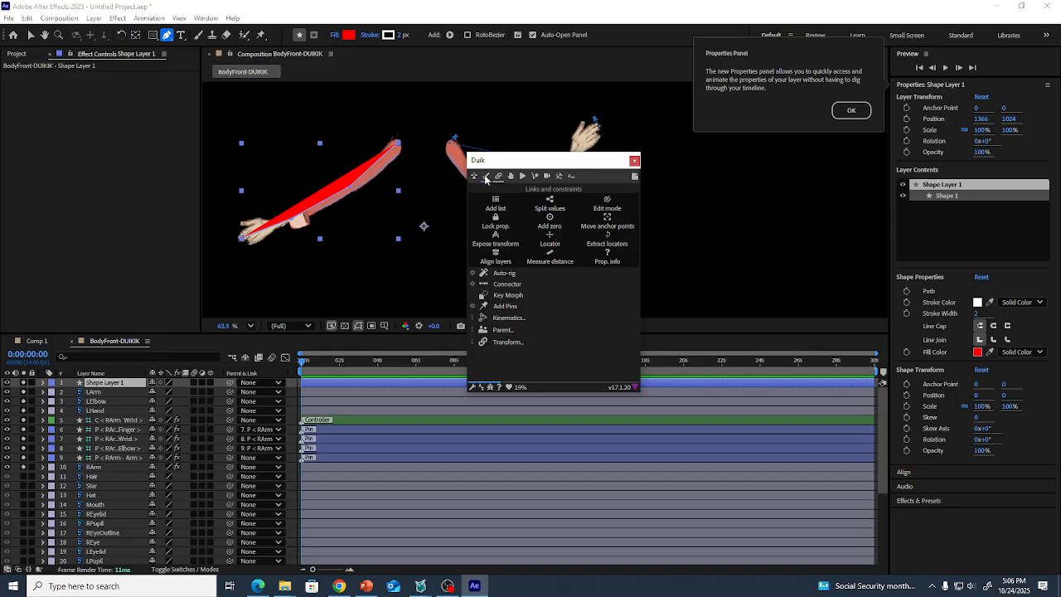
{"action": "left_click", "coordinate": [486, 176]}
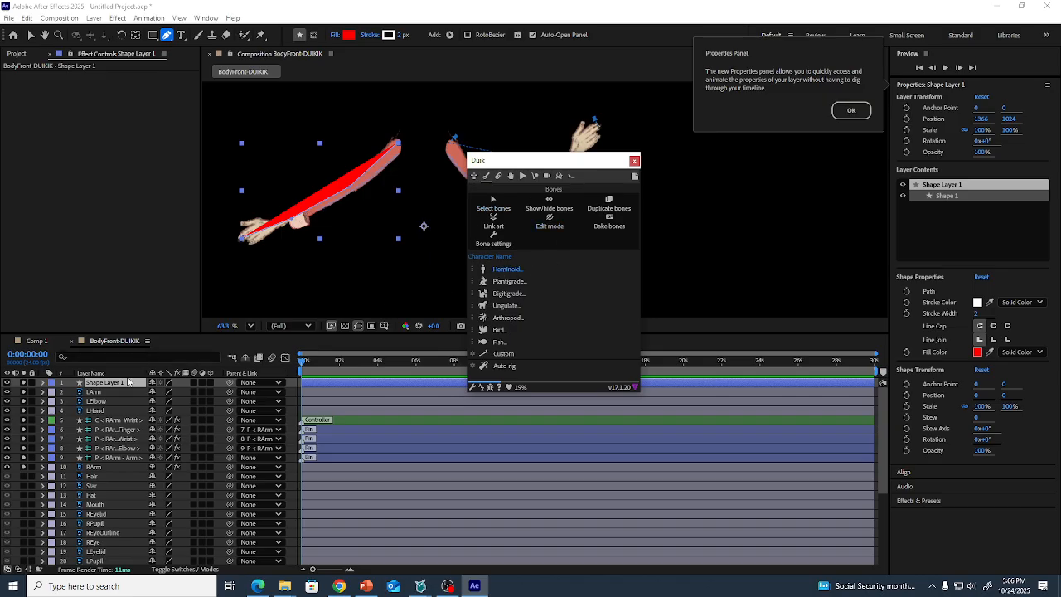
{"action": "left_click", "coordinate": [503, 273]}
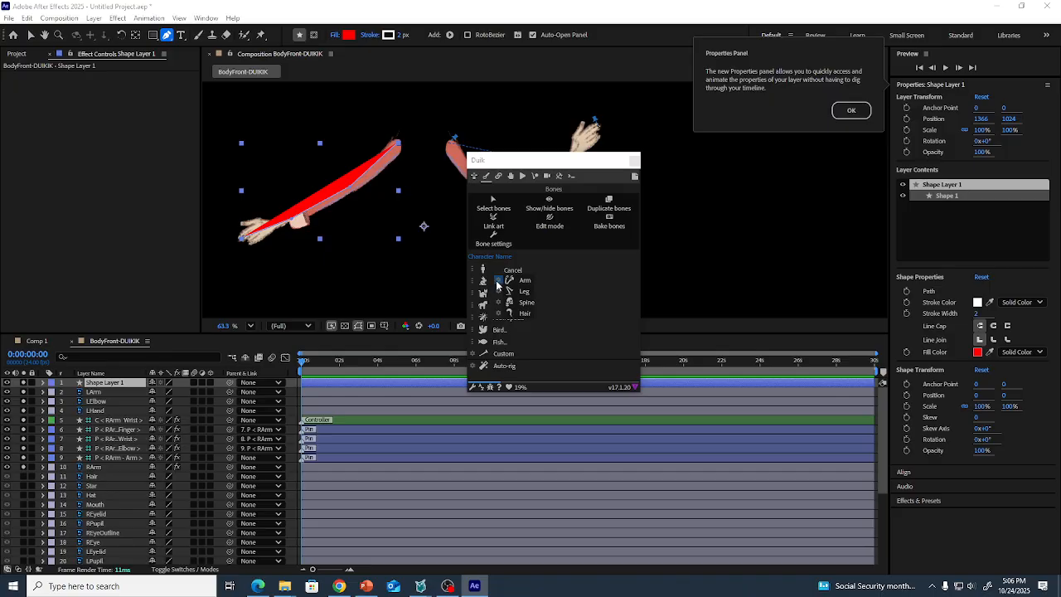
{"action": "left_click", "coordinate": [498, 284]}
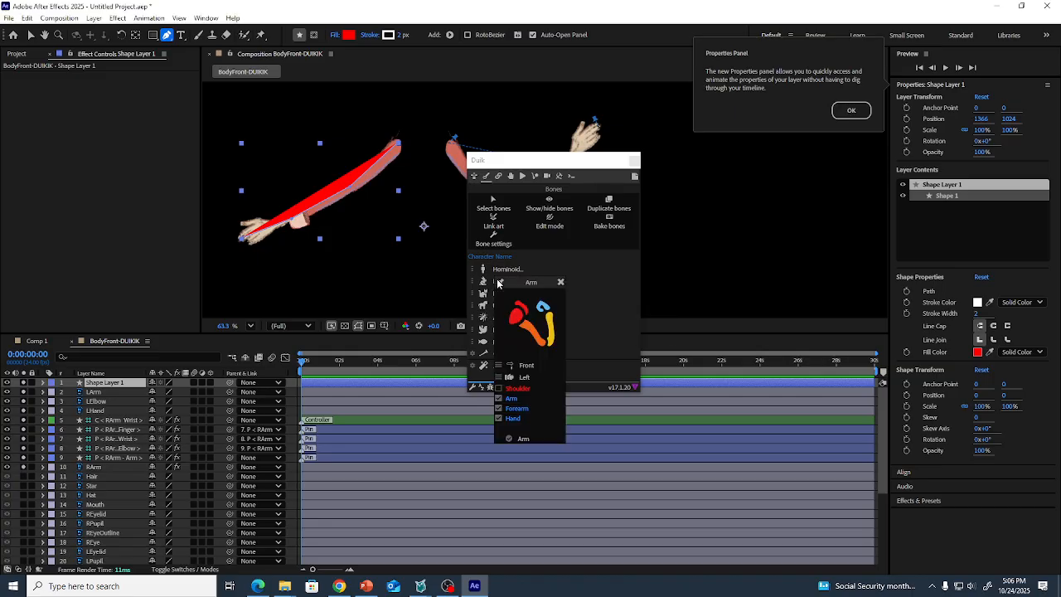
{"action": "left_click_drag", "start_coordinate": [502, 272], "coordinate": [436, 242]}
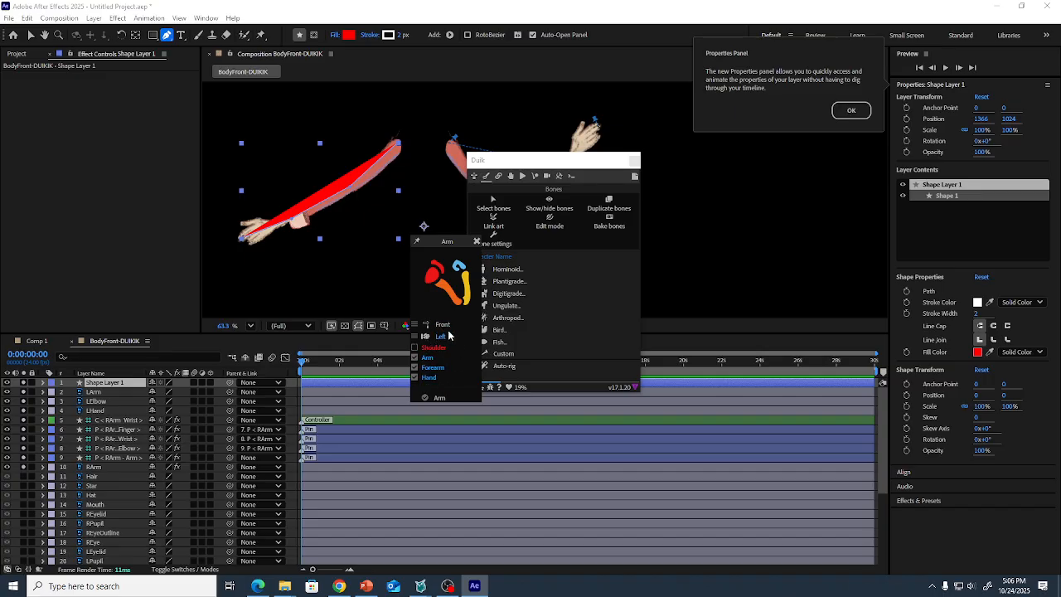
{"action": "left_click", "coordinate": [409, 330]}
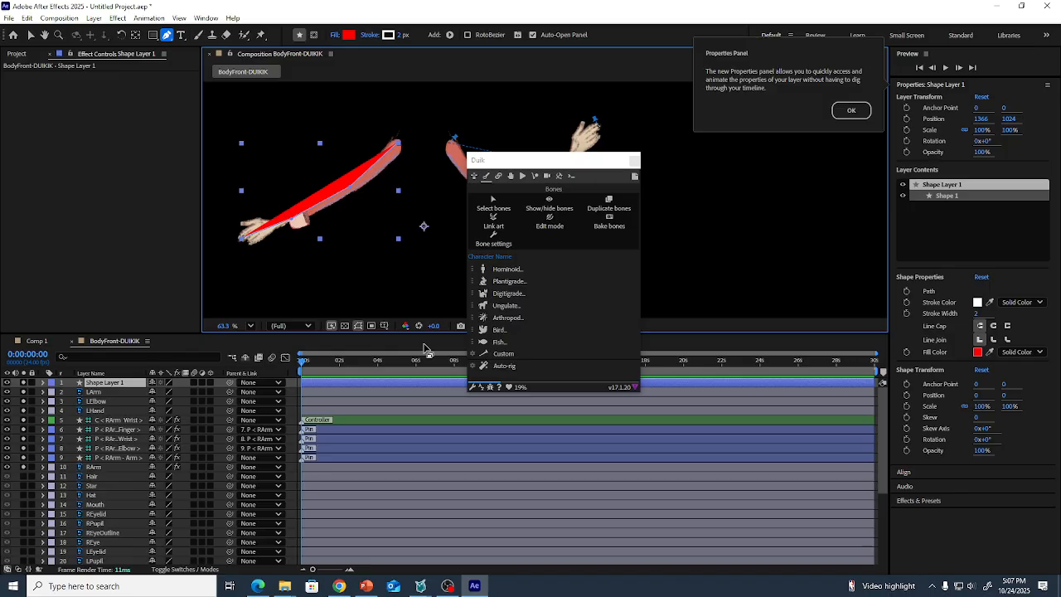
{"action": "left_click", "coordinate": [503, 271]}
{"action": "left_click", "coordinate": [498, 281]}
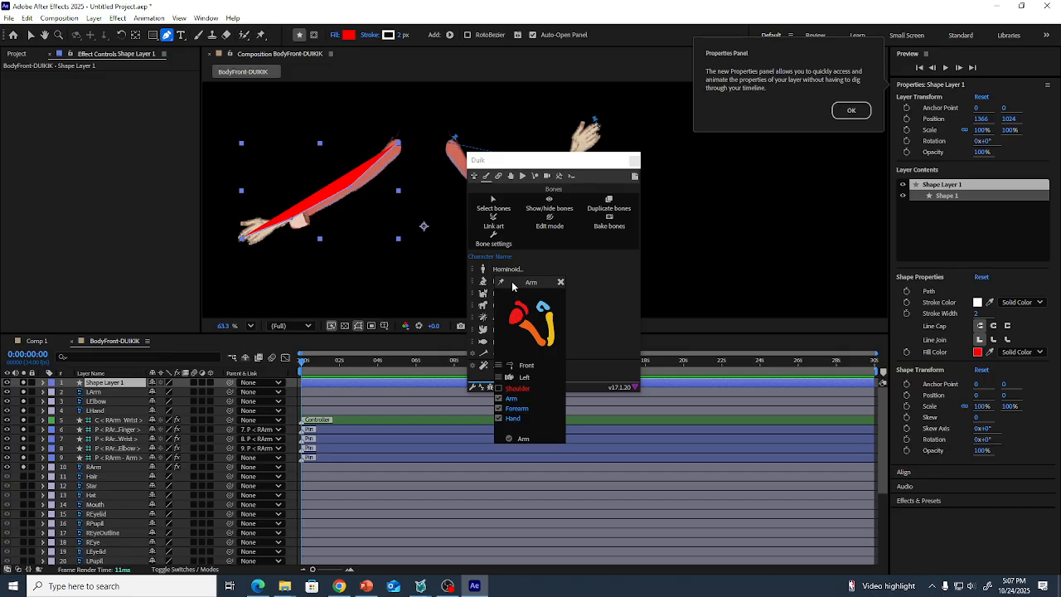
{"action": "left_click_drag", "start_coordinate": [512, 286], "coordinate": [402, 267]}
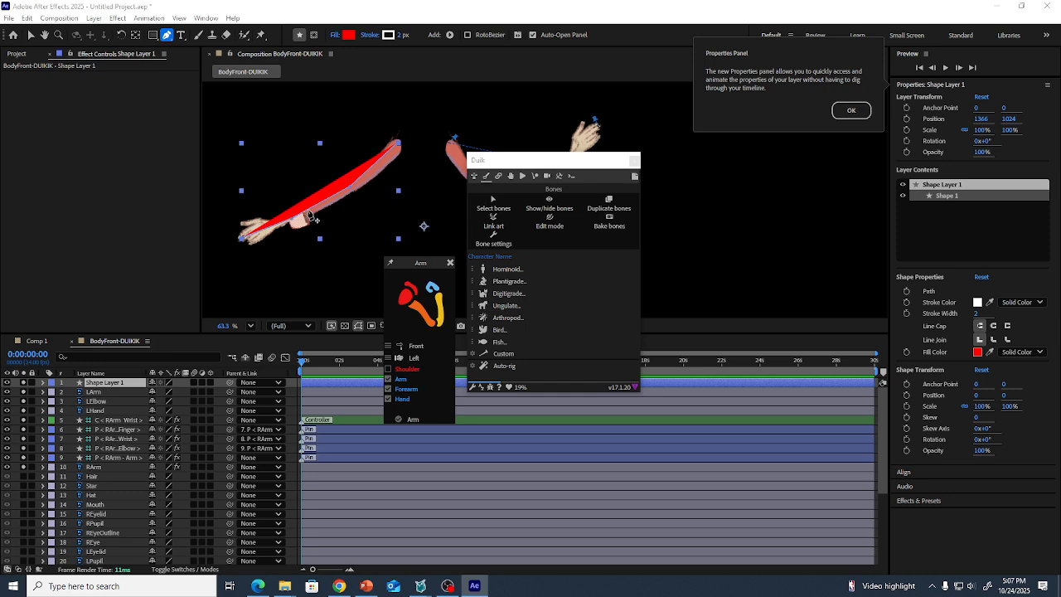
- Set the armature's side to Right and create the arm, forearm and hand bones in front view
{"action": "left_click", "coordinate": [413, 358]}
{"action": "left_click", "coordinate": [415, 358]}
{"action": "left_click", "coordinate": [415, 358]}
{"action": "left_click", "coordinate": [415, 359]}
{"action": "left_click", "coordinate": [416, 359]}
{"action": "left_click", "coordinate": [415, 360]}
{"action": "left_click", "coordinate": [415, 359]}
{"action": "left_click", "coordinate": [416, 360]}
{"action": "left_click", "coordinate": [416, 360]}
{"action": "left_click", "coordinate": [416, 360]}
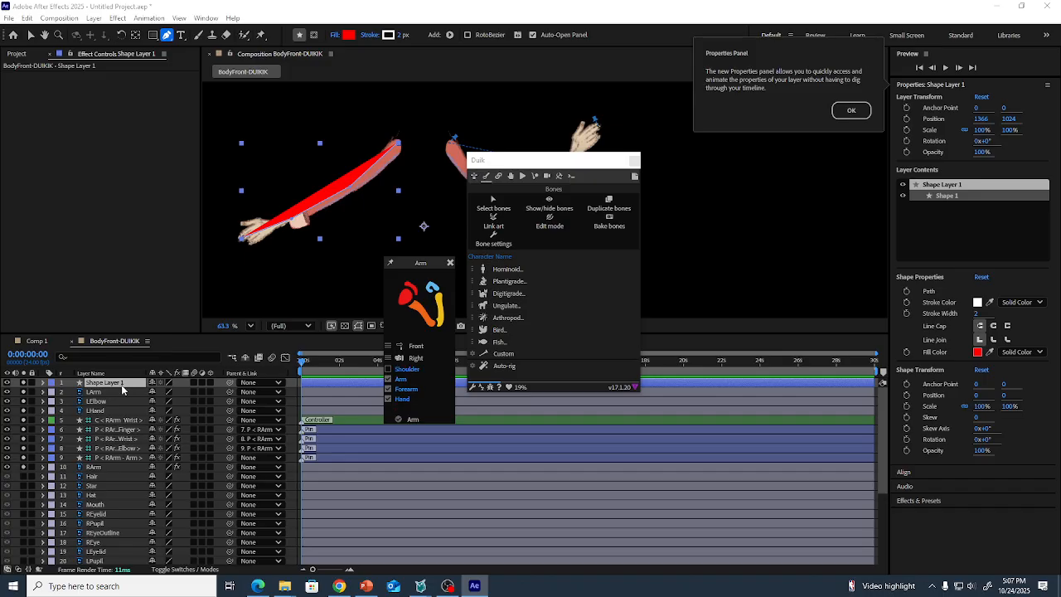
{"action": "left_click", "coordinate": [413, 421]}
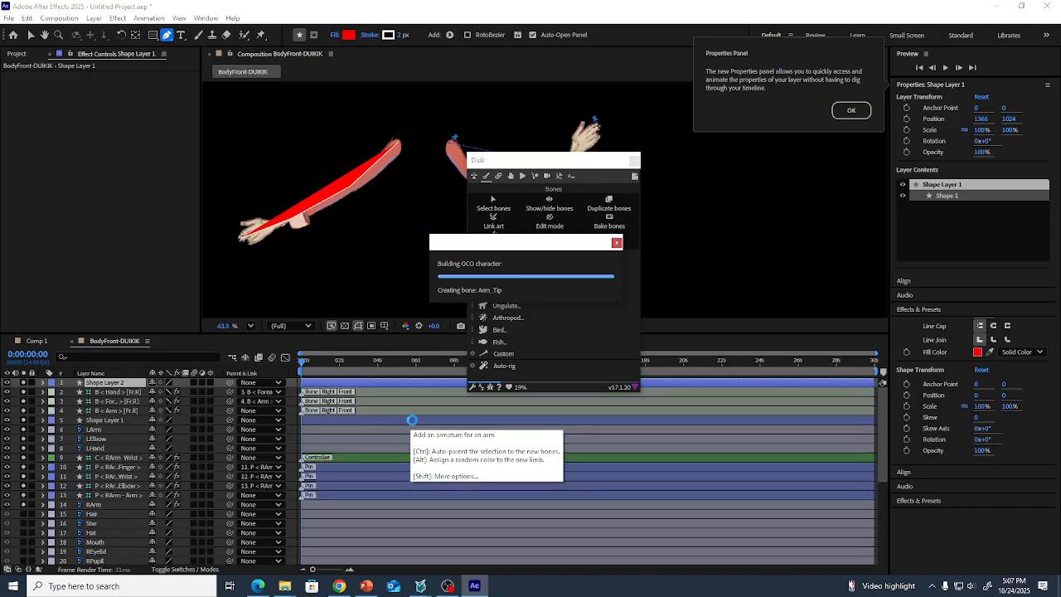
- Move the Arm bone to the left arm's shoulder, about 1286.6, 788.5, and the Forearm bone to its elbow
{"action": "left_click", "coordinate": [118, 411]}
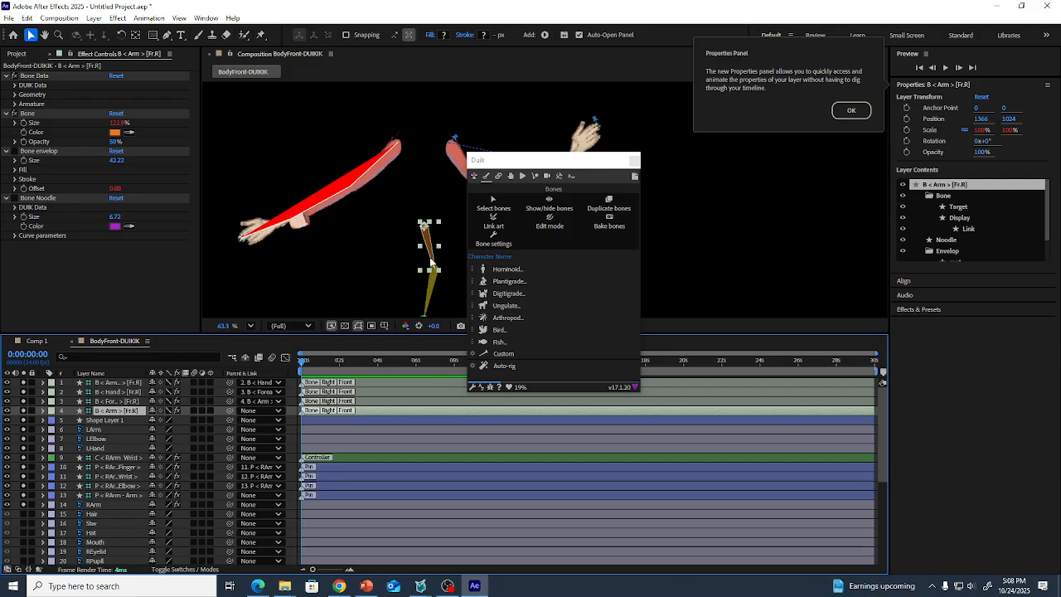
{"action": "left_click_drag", "start_coordinate": [423, 217], "coordinate": [411, 132]}
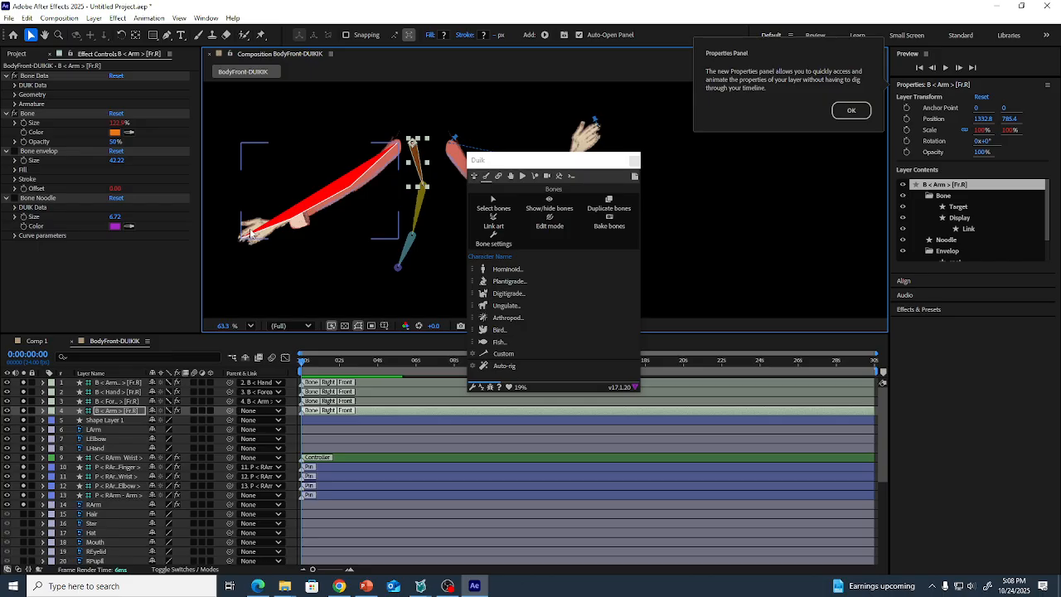
{"action": "left_click", "coordinate": [116, 410]}
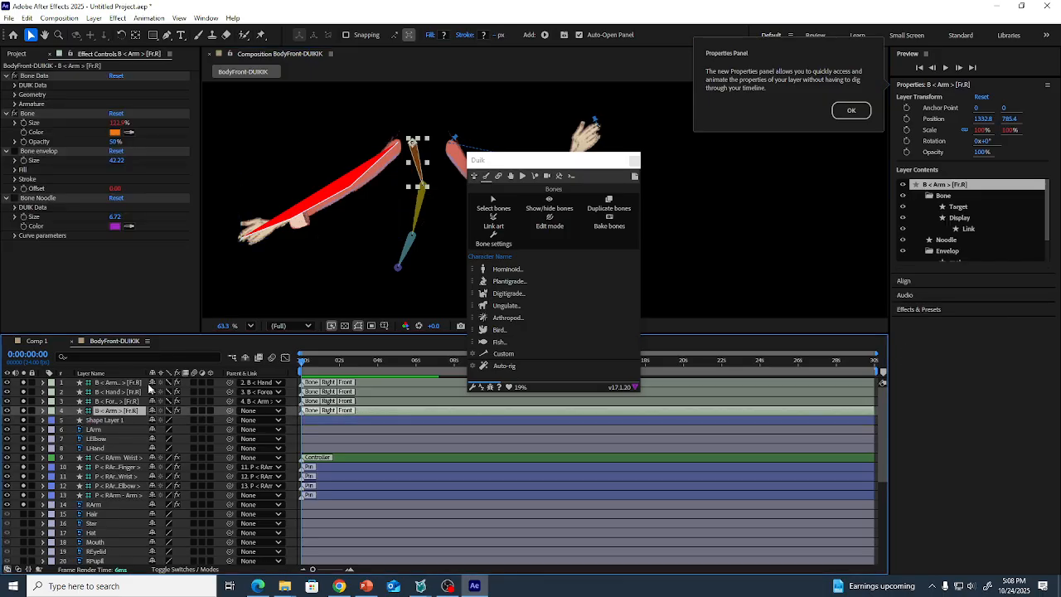
{"action": "left_click_drag", "start_coordinate": [413, 145], "coordinate": [397, 145]}
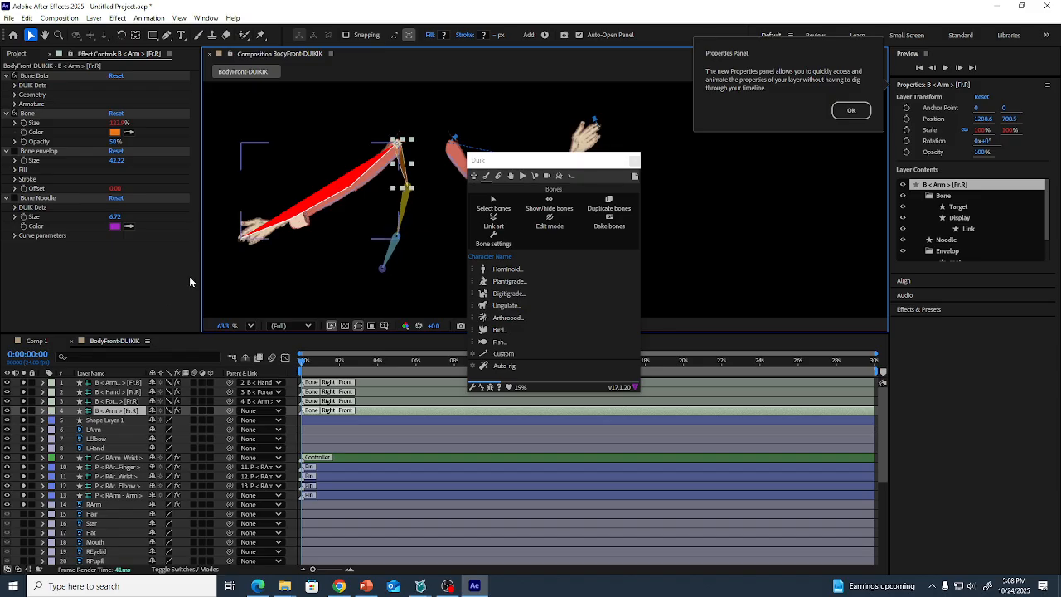
{"action": "left_click", "coordinate": [403, 209]}
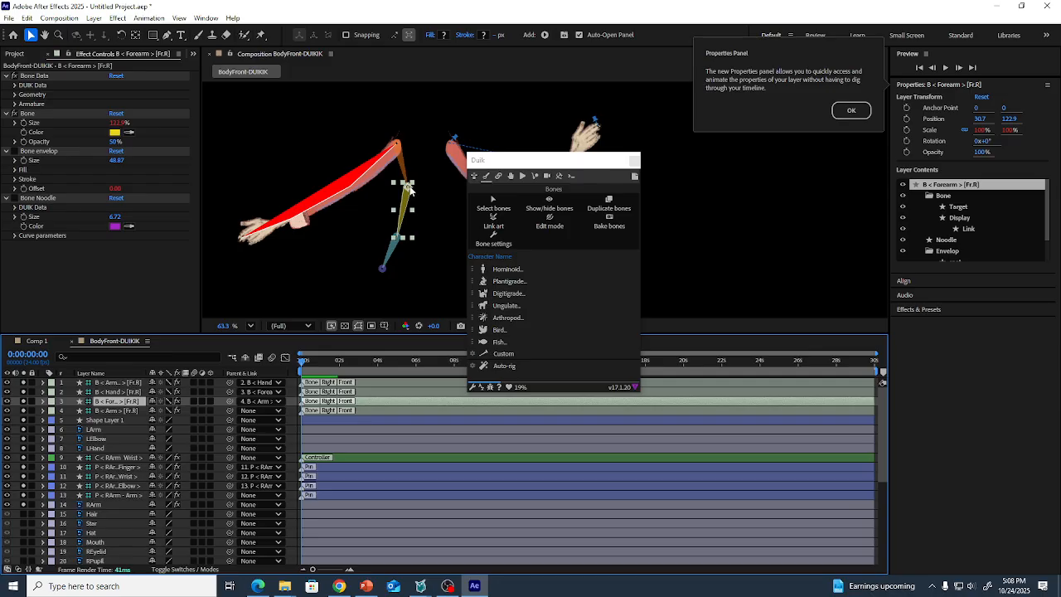
{"action": "left_click_drag", "start_coordinate": [407, 188], "coordinate": [349, 186]}
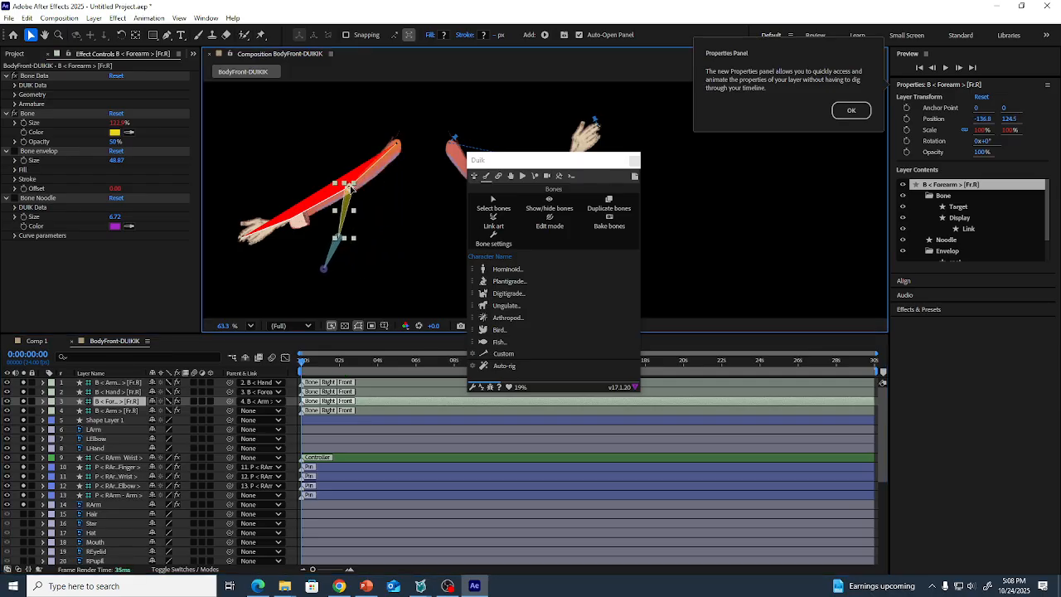
- Move the Hand bone to the left wrist, about -188.7, 99.1, and the Arm_Tip bone to the fingertips, about -113.7, 38.4, and hide Shape Layer 1
{"action": "left_click", "coordinate": [139, 387]}
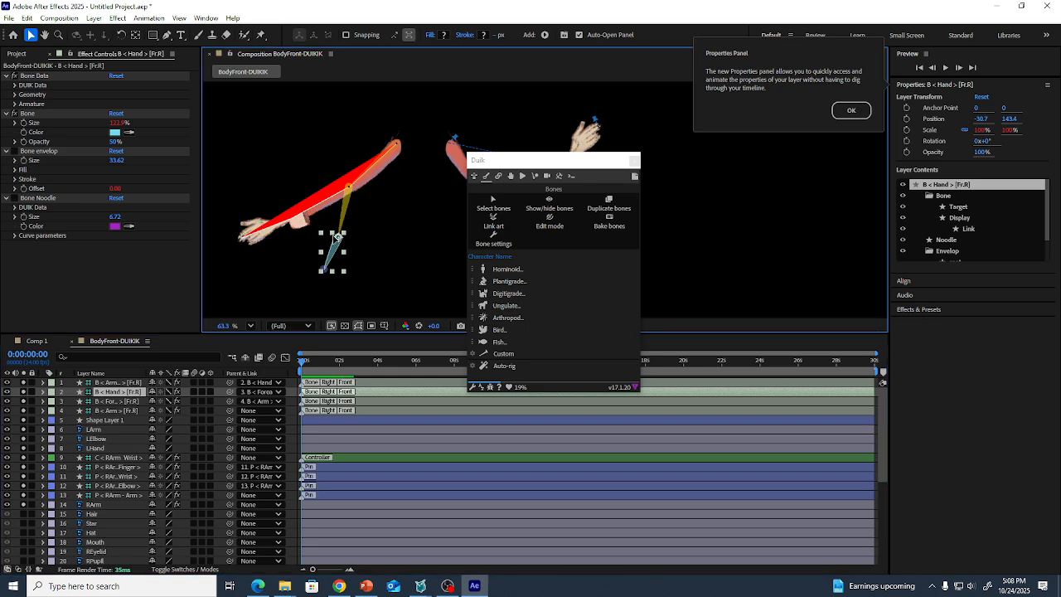
{"action": "left_click_drag", "start_coordinate": [336, 238], "coordinate": [284, 222]}
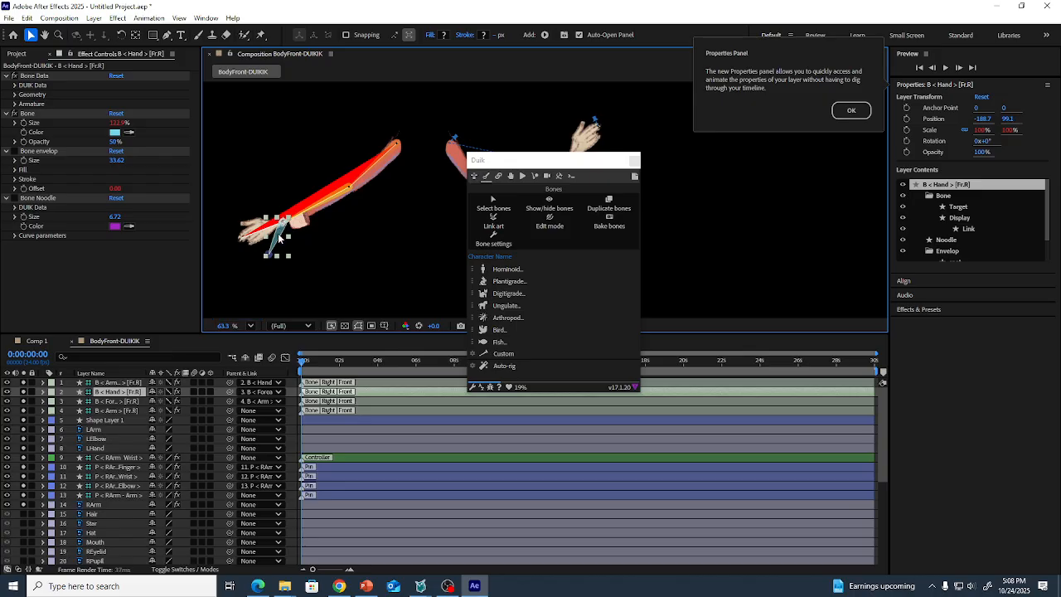
{"action": "left_click", "coordinate": [120, 384]}
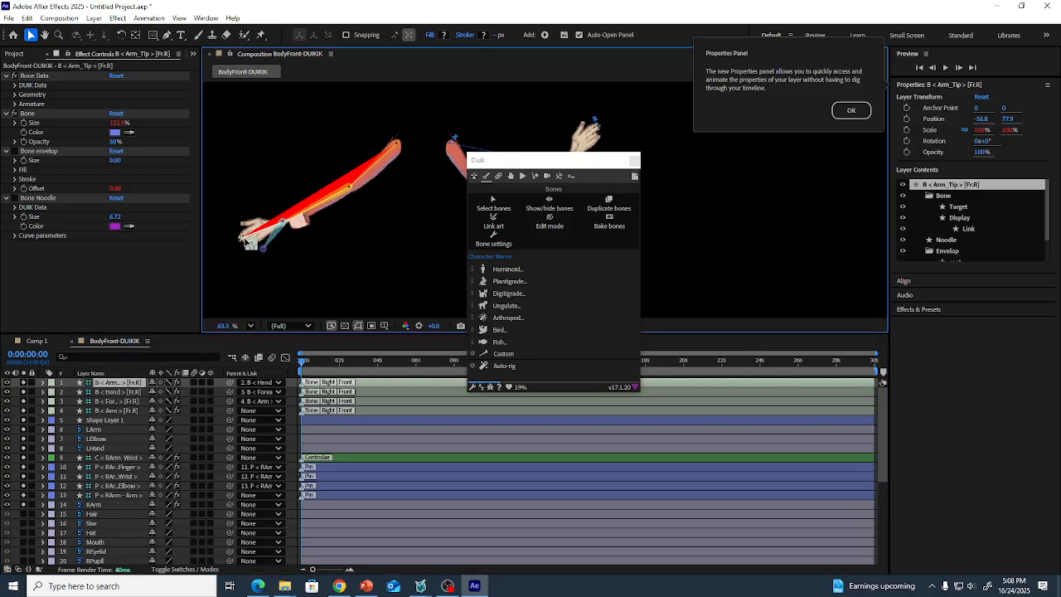
{"action": "left_click_drag", "start_coordinate": [245, 239], "coordinate": [239, 231]}
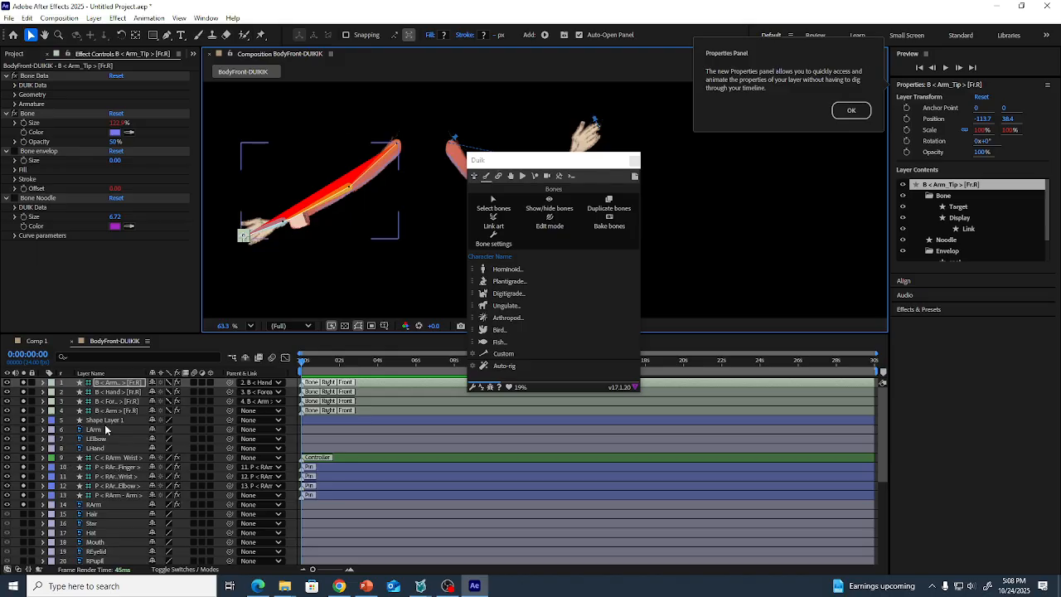
{"action": "left_click", "coordinate": [8, 423]}
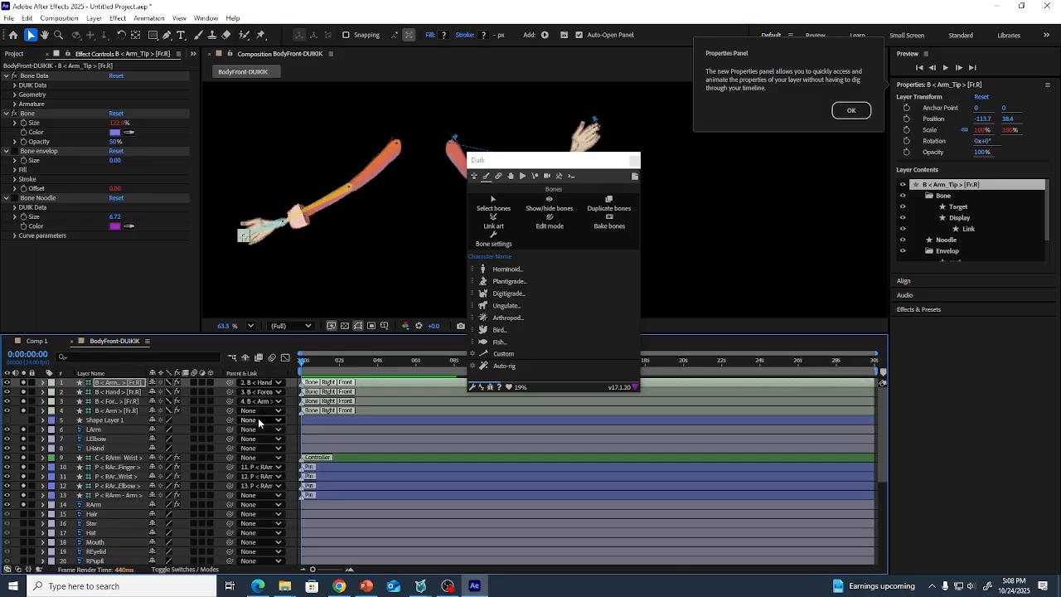
- Test the bone chain by rotating the Arm bone to 40° and the Forearm bone to 13°, and undo these rotations
{"action": "left_click", "coordinate": [135, 411]}
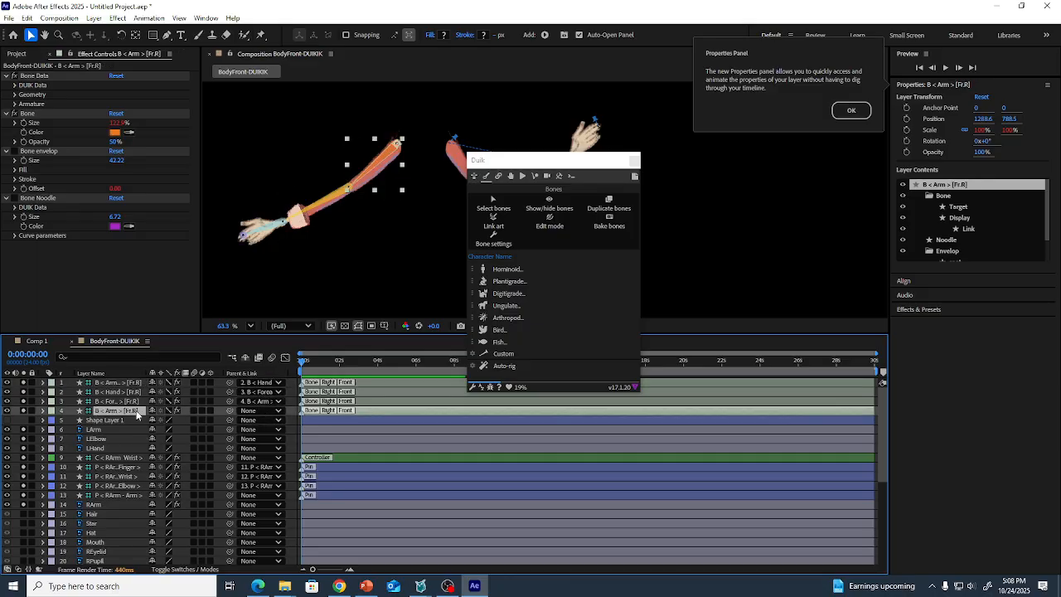
{"action": "key", "text": "r"}
{"action": "left_click_drag", "start_coordinate": [161, 420], "coordinate": [197, 417]}
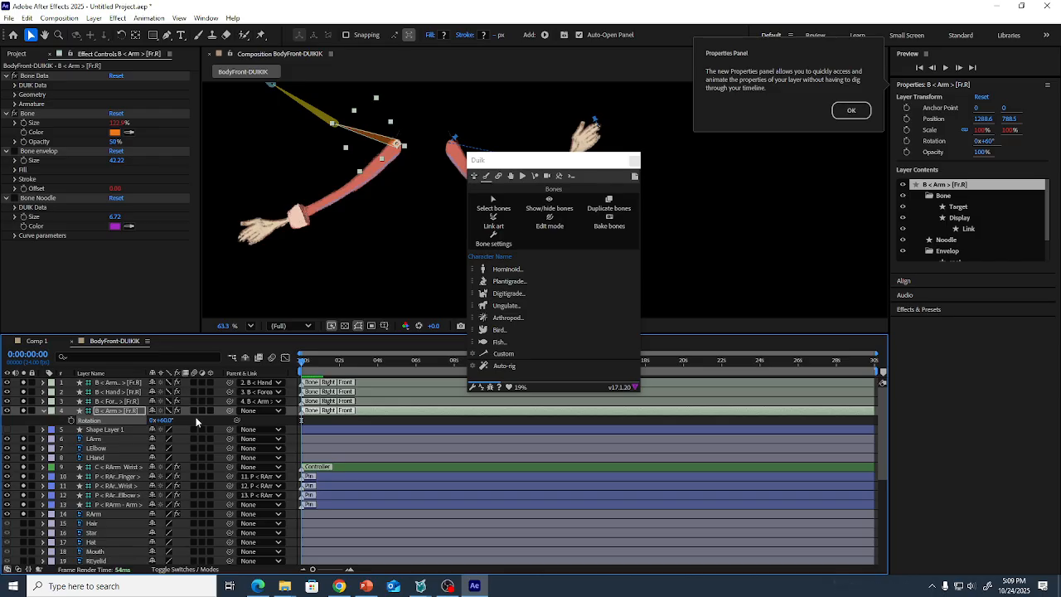
{"action": "mouse_move", "coordinate": [163, 420]}
{"action": "left_mouse_down"}
{"action": "mouse_move", "coordinate": [152, 424]}
{"action": "mouse_move", "coordinate": [169, 415]}
{"action": "left_mouse_up"}
{"action": "left_click", "coordinate": [116, 402]}
{"action": "key", "text": "r"}
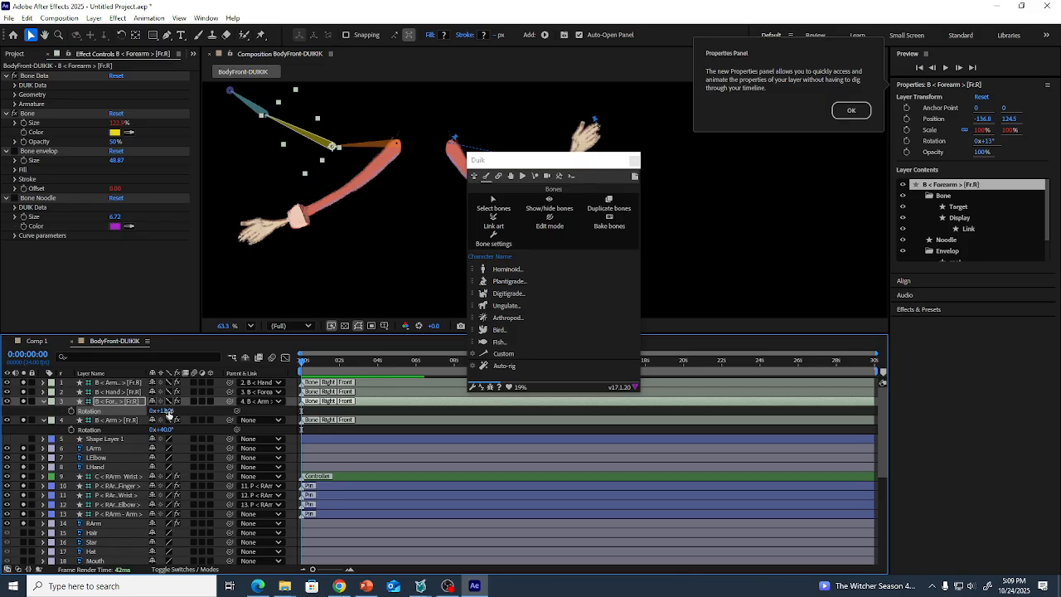
{"action": "key", "text": "ctrl+z"}
{"action": "key", "text": "ctrl+z"}
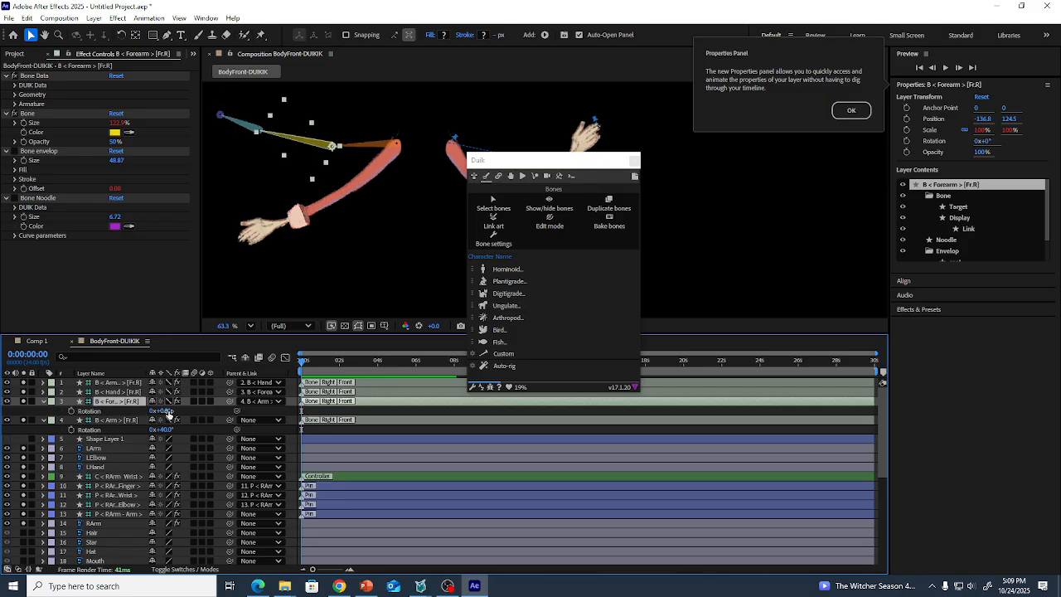
{"action": "key", "text": "ctrl+z"}
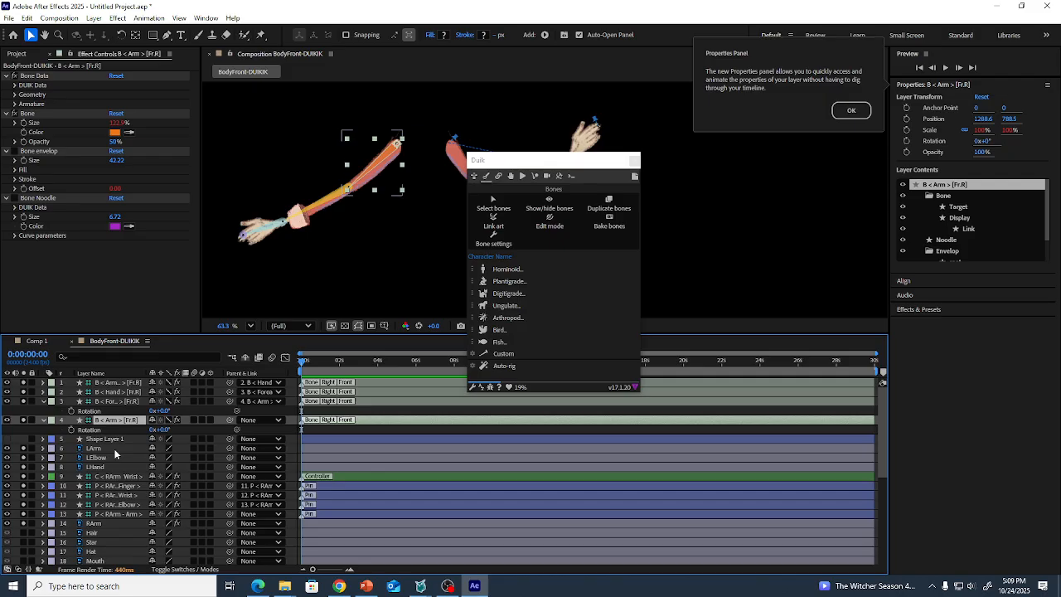
- Parent the LArm layer to the Arm bone, LElbow to the Forearm bone and LHand to the Hand bone
{"action": "left_click", "coordinate": [105, 465]}
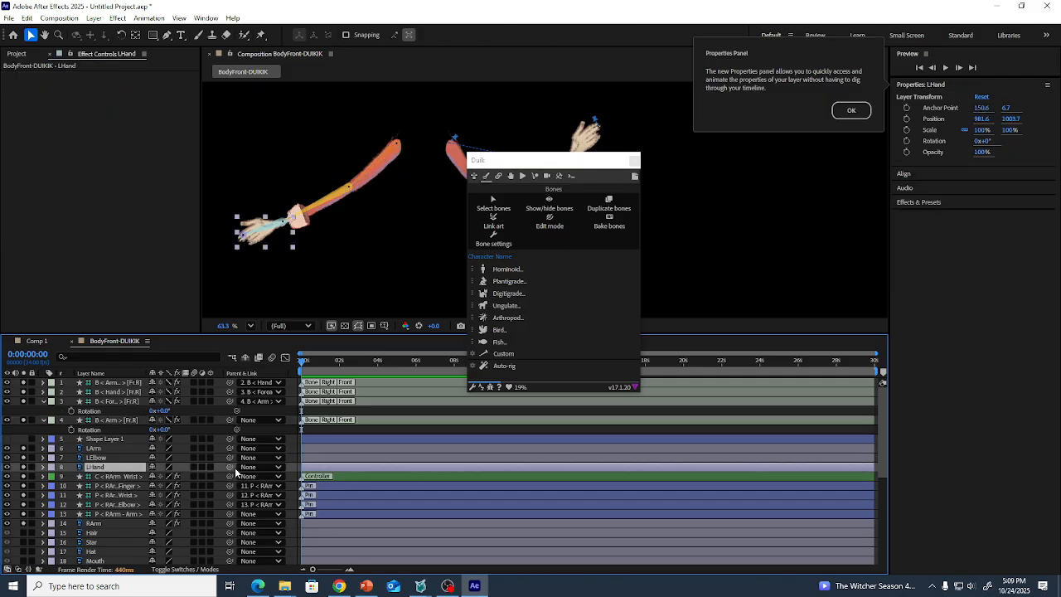
{"action": "left_click", "coordinate": [43, 401]}
{"action": "left_click", "coordinate": [43, 410]}
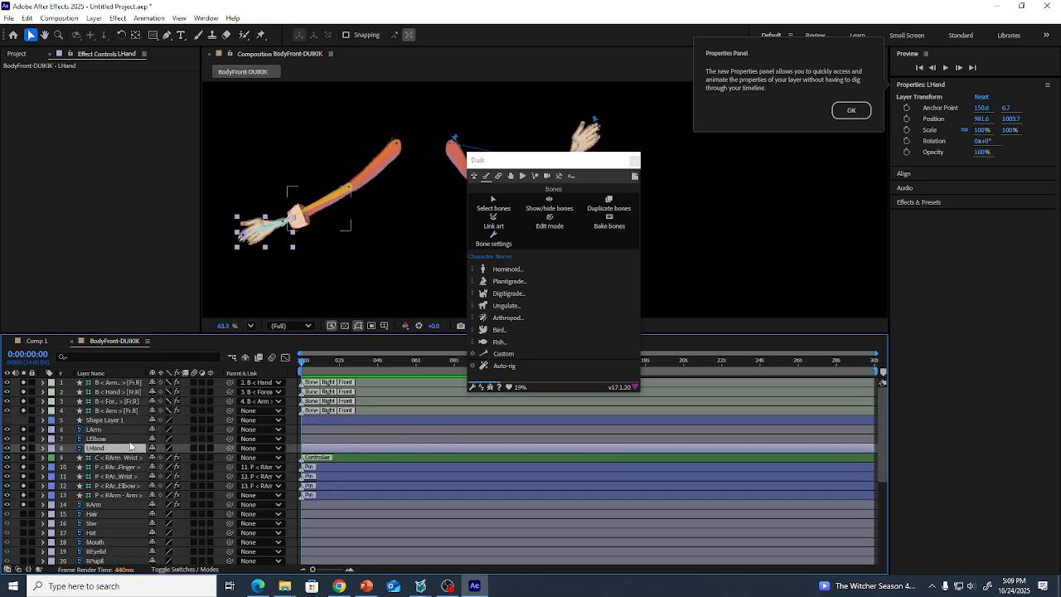
{"action": "left_click_drag", "start_coordinate": [147, 373], "coordinate": [173, 373]}
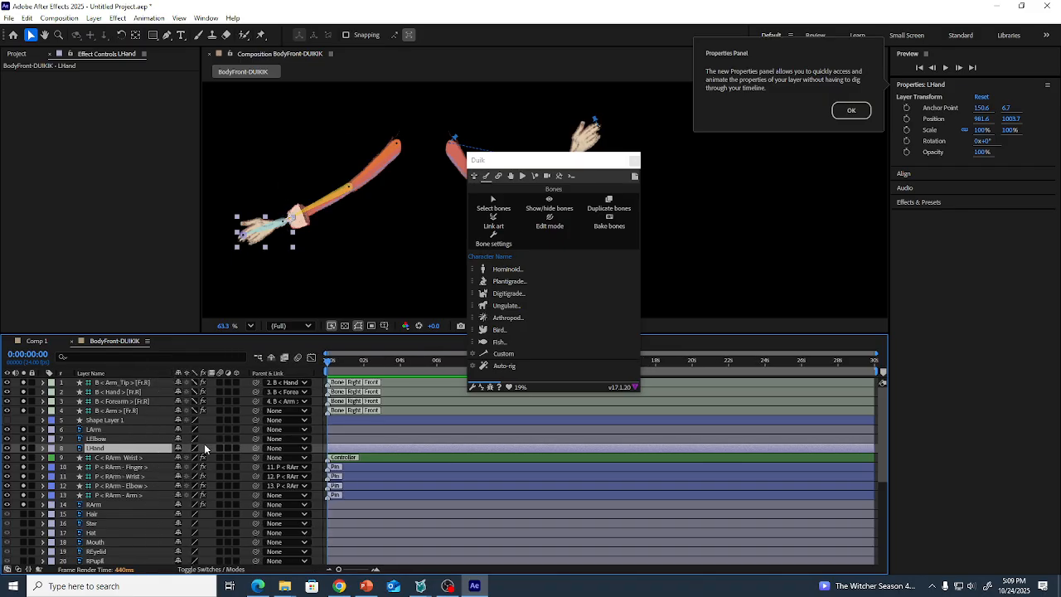
{"action": "left_click", "coordinate": [139, 429]}
{"action": "left_click_drag", "start_coordinate": [256, 429], "coordinate": [132, 411]}
{"action": "left_click", "coordinate": [129, 437]}
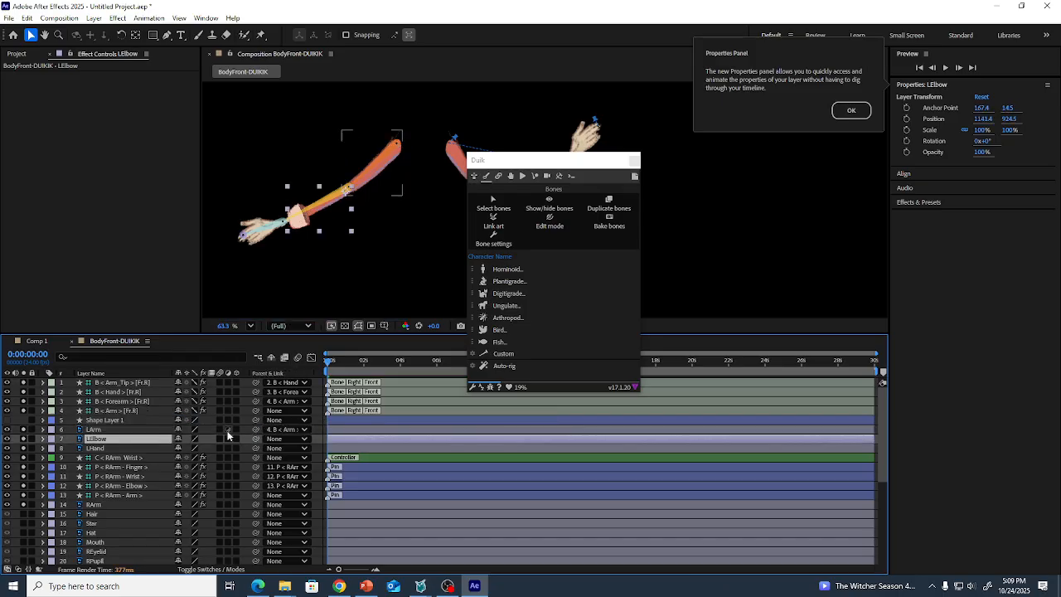
{"action": "left_click_drag", "start_coordinate": [256, 439], "coordinate": [139, 401]}
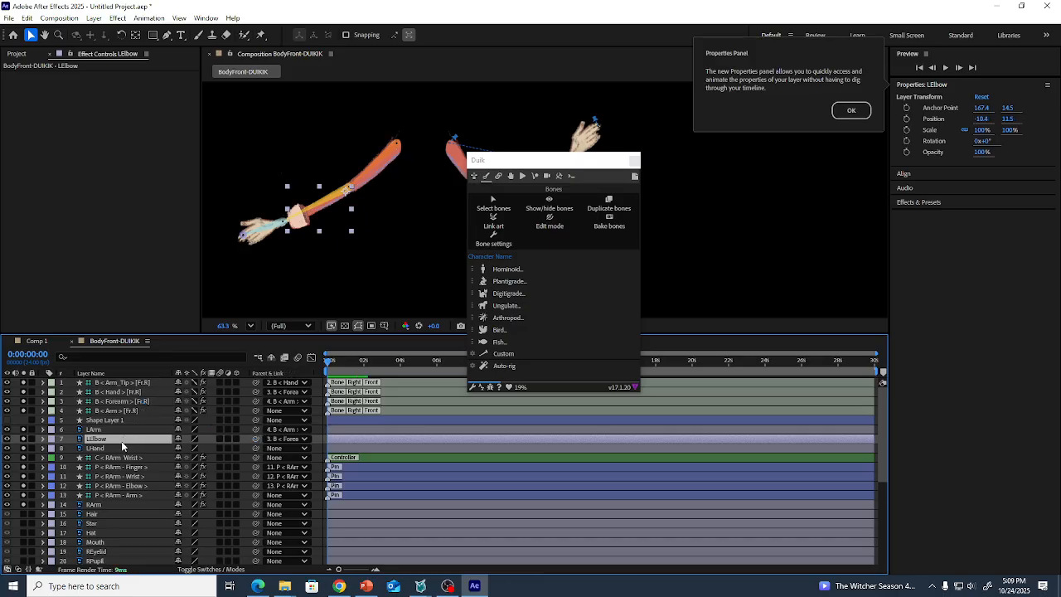
{"action": "left_click", "coordinate": [122, 447]}
{"action": "left_click_drag", "start_coordinate": [256, 447], "coordinate": [133, 392]}
- Try bending the left arm by rotating the Arm bone to 18°, the Forearm bone to 31° and the Hand bone to 30°
{"action": "left_click", "coordinate": [82, 387]}
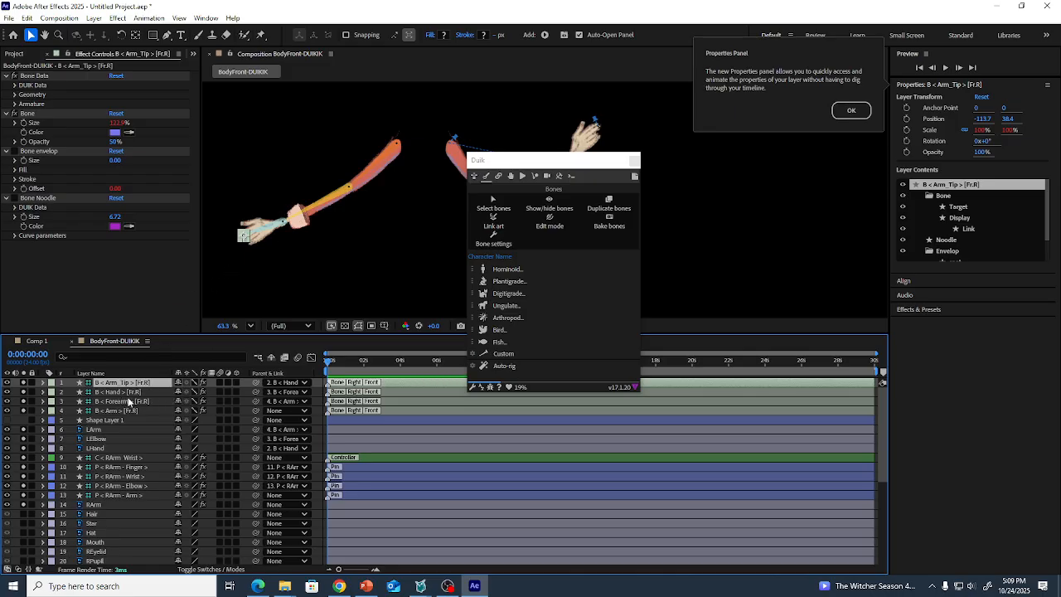
{"action": "left_click", "coordinate": [124, 410]}
{"action": "key", "text": "r"}
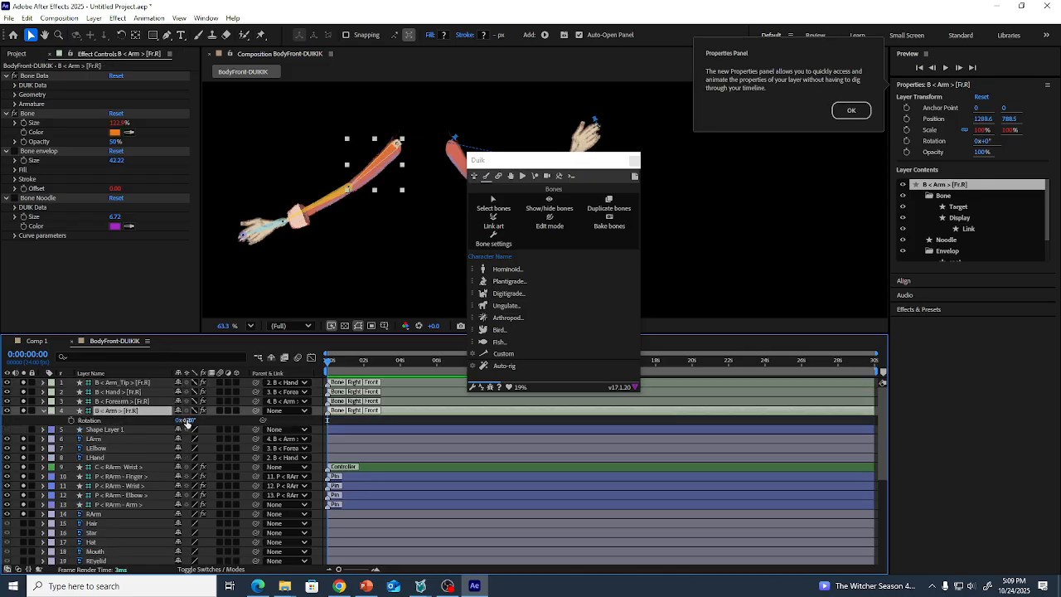
{"action": "left_click_drag", "start_coordinate": [187, 423], "coordinate": [196, 420]}
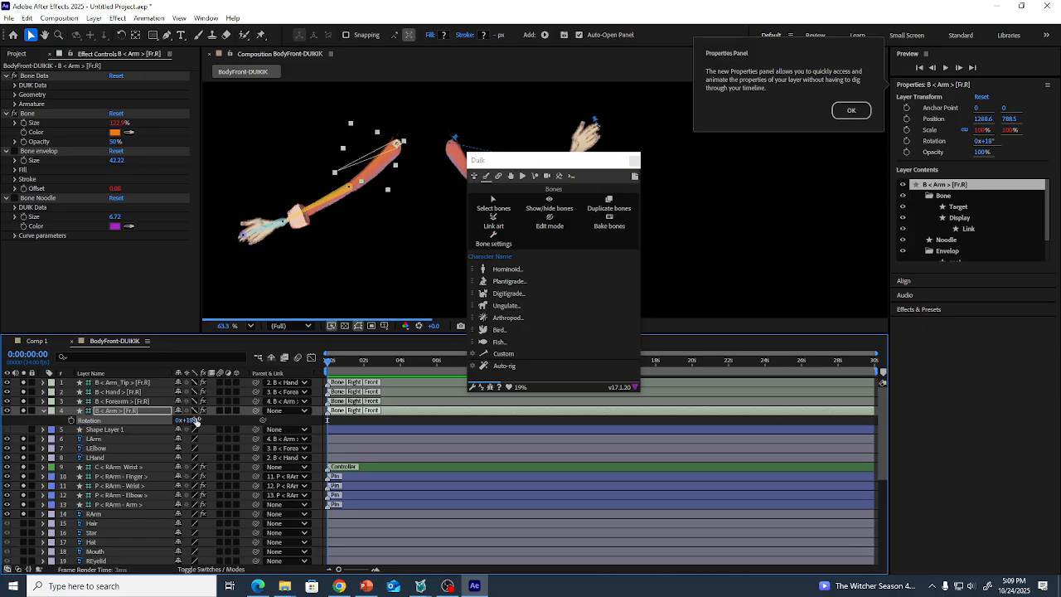
{"action": "left_click", "coordinate": [146, 402]}
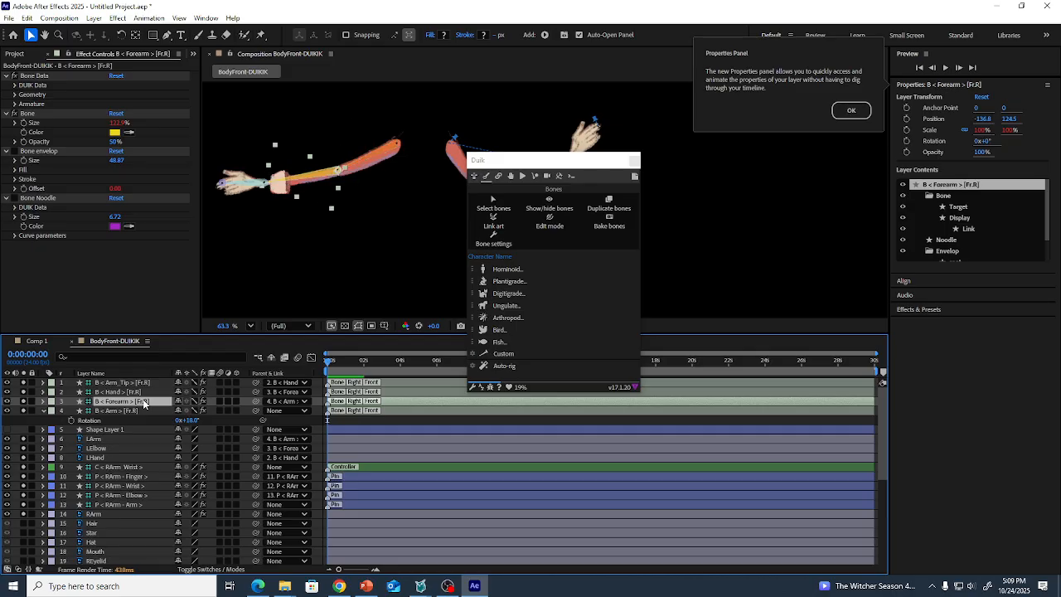
{"action": "key", "text": "r"}
{"action": "left_click_drag", "start_coordinate": [184, 411], "coordinate": [207, 407]}
{"action": "left_click", "coordinate": [152, 391]}
{"action": "key", "text": "r"}
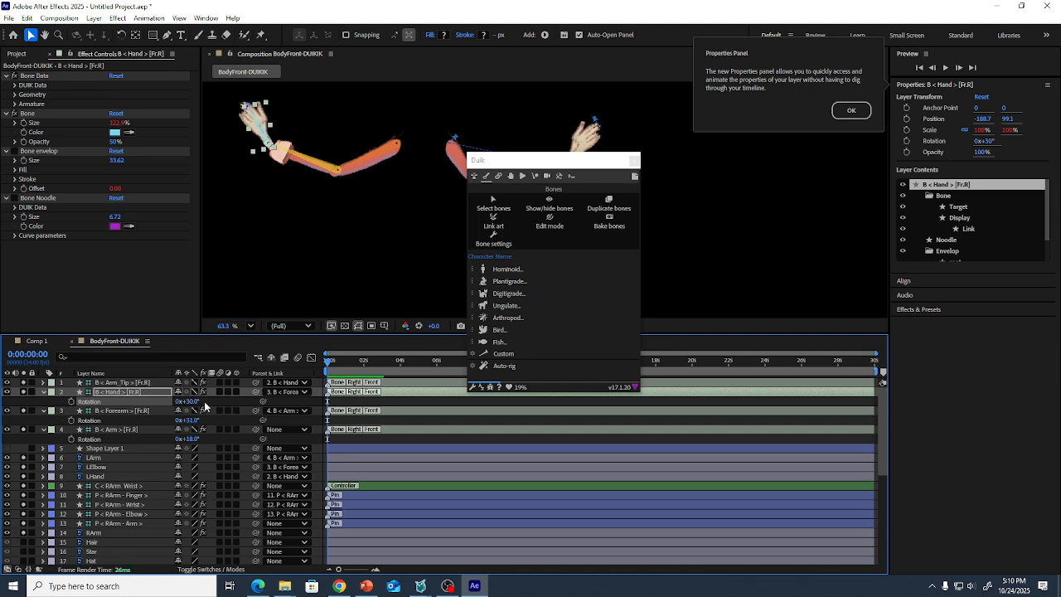
- Undo the test rotations of the Hand, Forearm and Arm bones and collapse their rotation properties
{"action": "key", "text": "ctrl+z"}
{"action": "key", "text": "ctrl+z"}
{"action": "key", "text": "ctrl+z"}
{"action": "key", "text": "ctrl+z"}
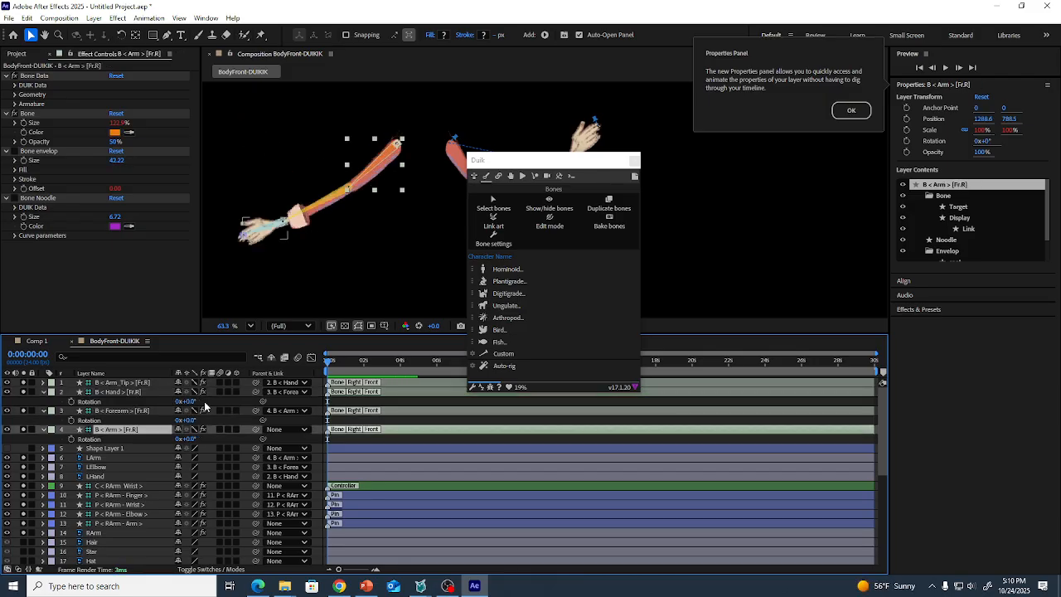
{"action": "left_click", "coordinate": [43, 392]}
{"action": "left_click", "coordinate": [43, 401]}
{"action": "left_click", "coordinate": [44, 410]}
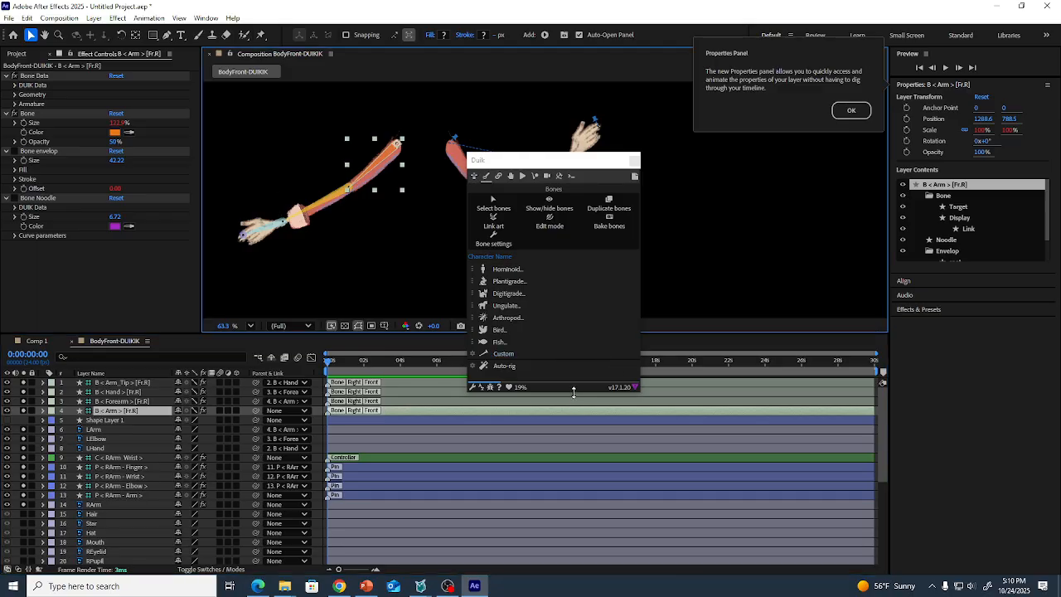
- Select the Arm, Forearm, Hand and Arm_Tip bones and auto-rig them with Duik, ignoring the suggestion to hide layer controls
{"action": "left_click_drag", "start_coordinate": [573, 389], "coordinate": [566, 425]}
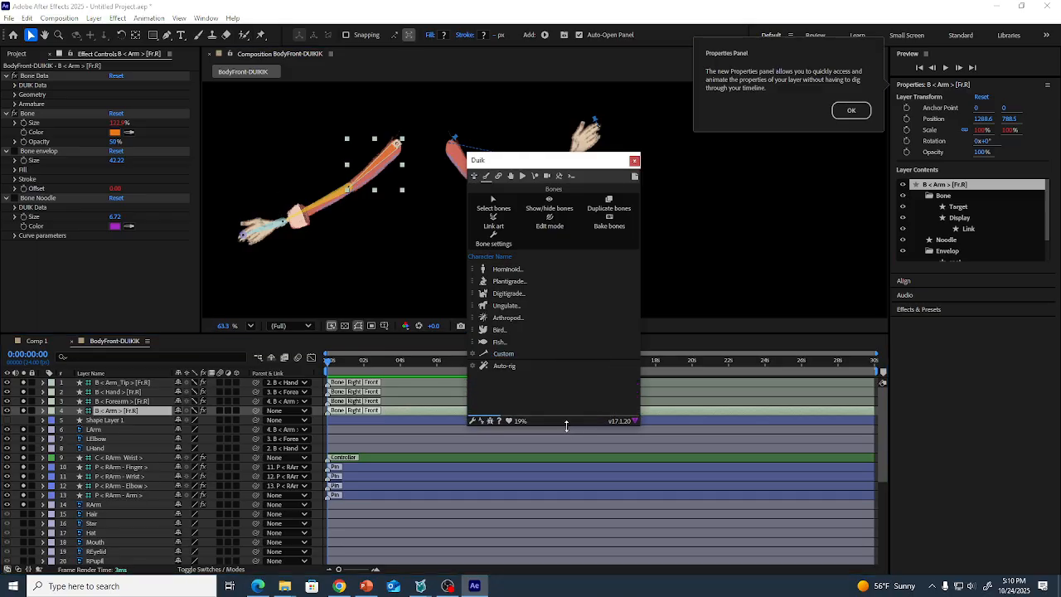
{"action": "left_click", "coordinate": [108, 420]}
{"action": "left_click", "coordinate": [108, 410]}
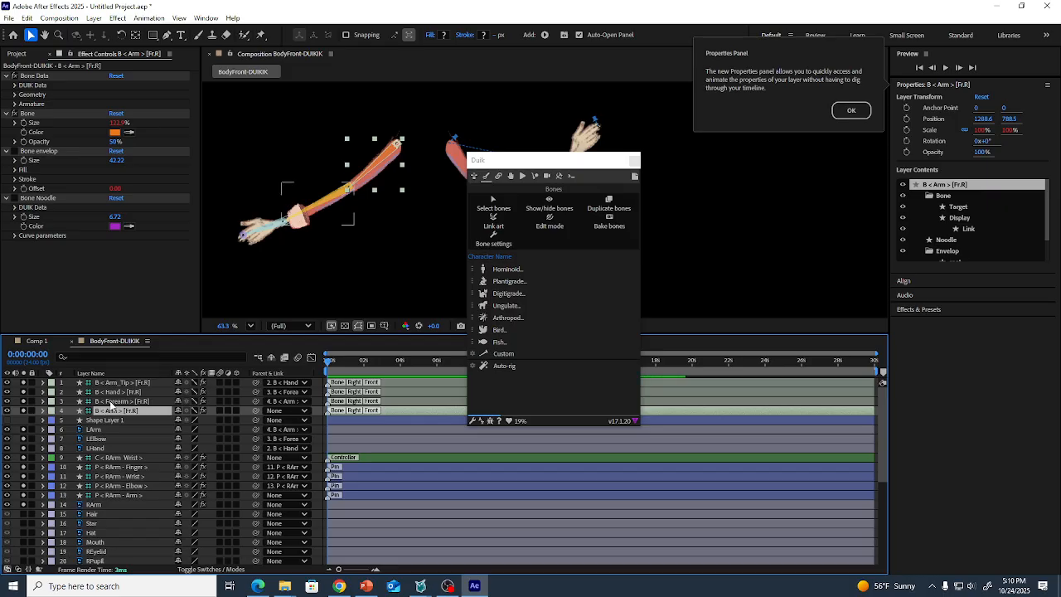
{"action": "left_click", "coordinate": [116, 401], "text": "ctrl"}
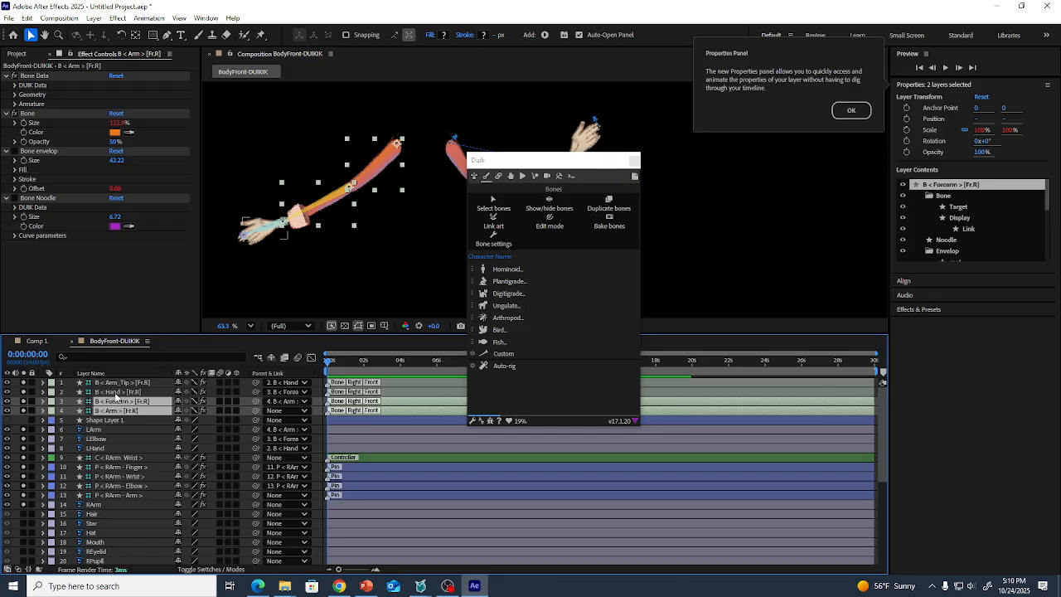
{"action": "left_click", "coordinate": [118, 391], "text": "ctrl"}
{"action": "left_click", "coordinate": [119, 383], "text": "ctrl"}
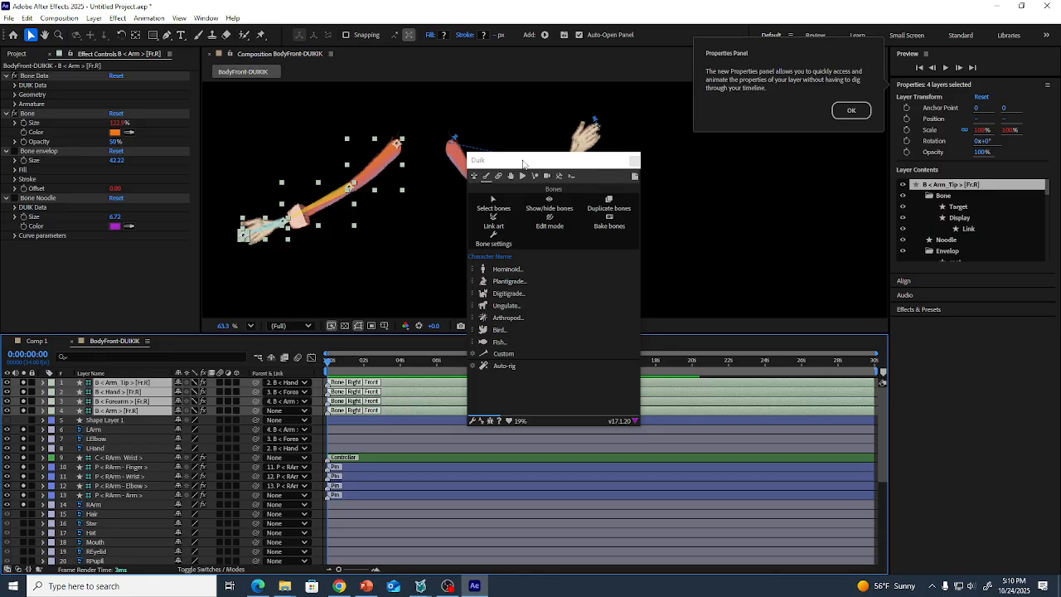
{"action": "left_click_drag", "start_coordinate": [523, 160], "coordinate": [657, 204]}
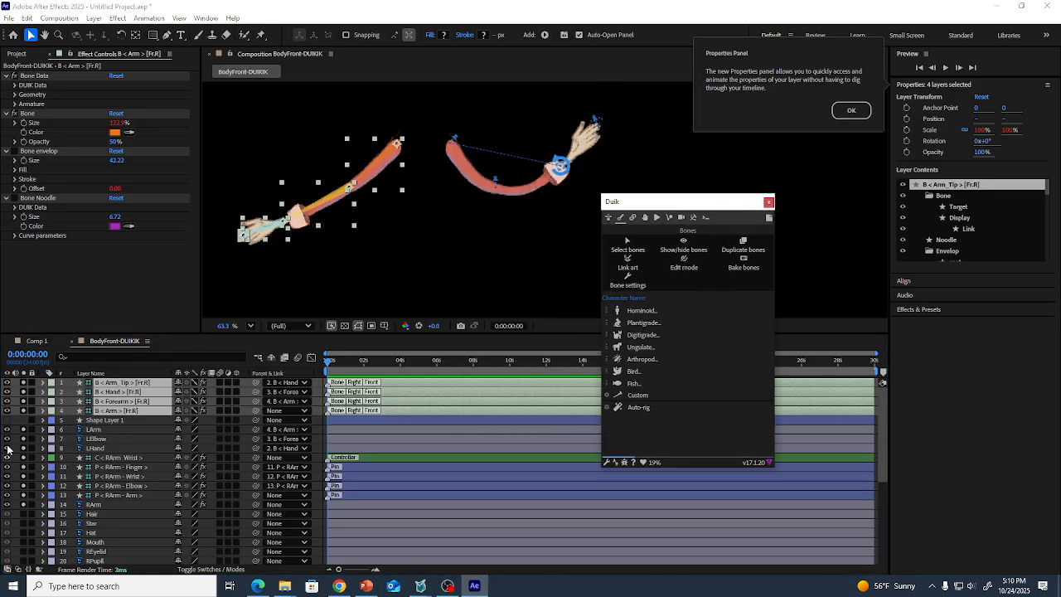
{"action": "left_click_drag", "start_coordinate": [656, 206], "coordinate": [446, 241]}
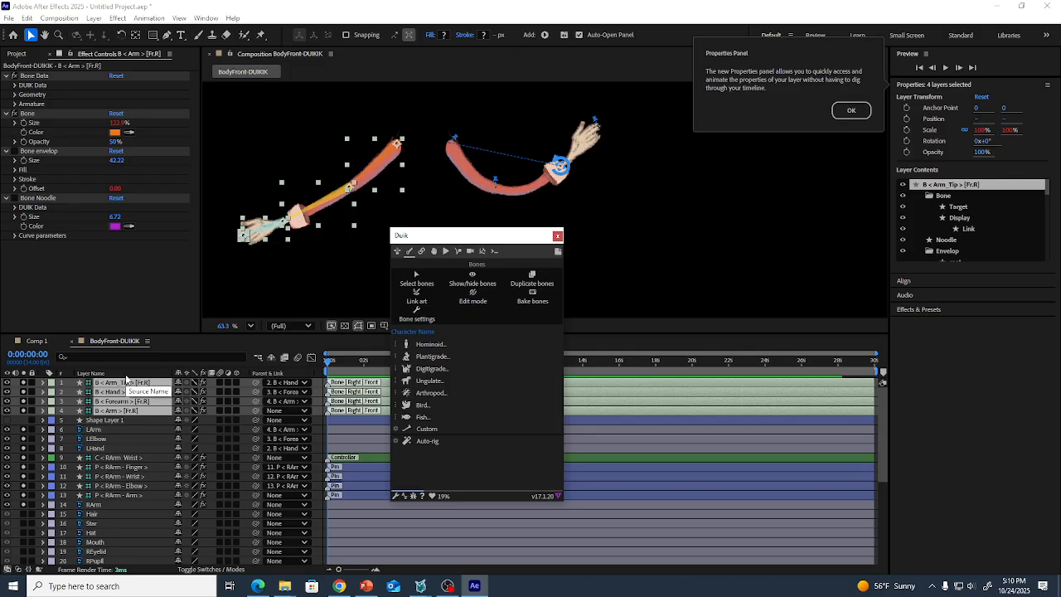
{"action": "left_click", "coordinate": [424, 441]}
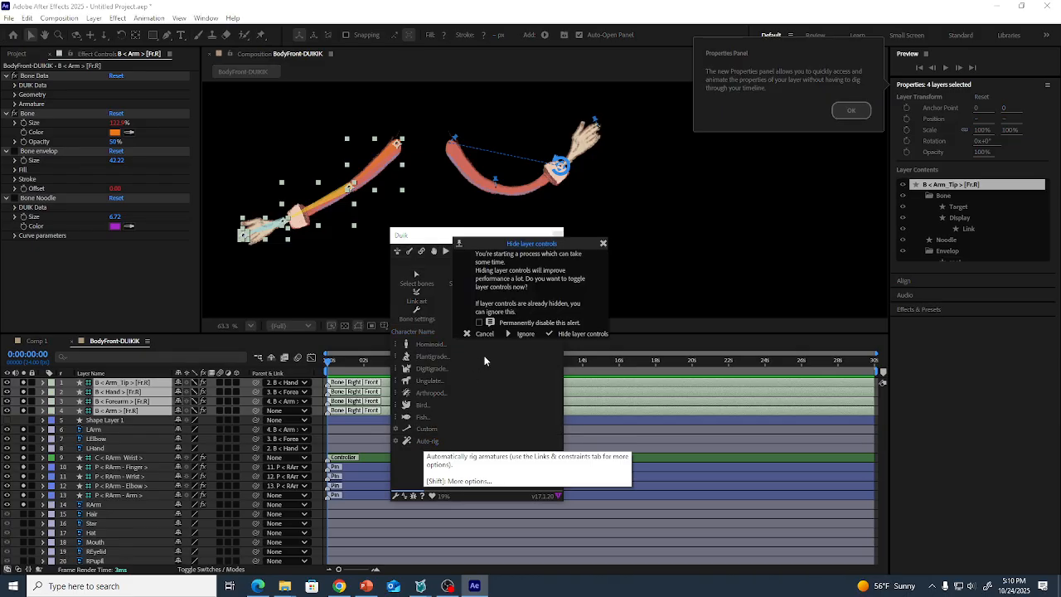
{"action": "left_click", "coordinate": [524, 333]}
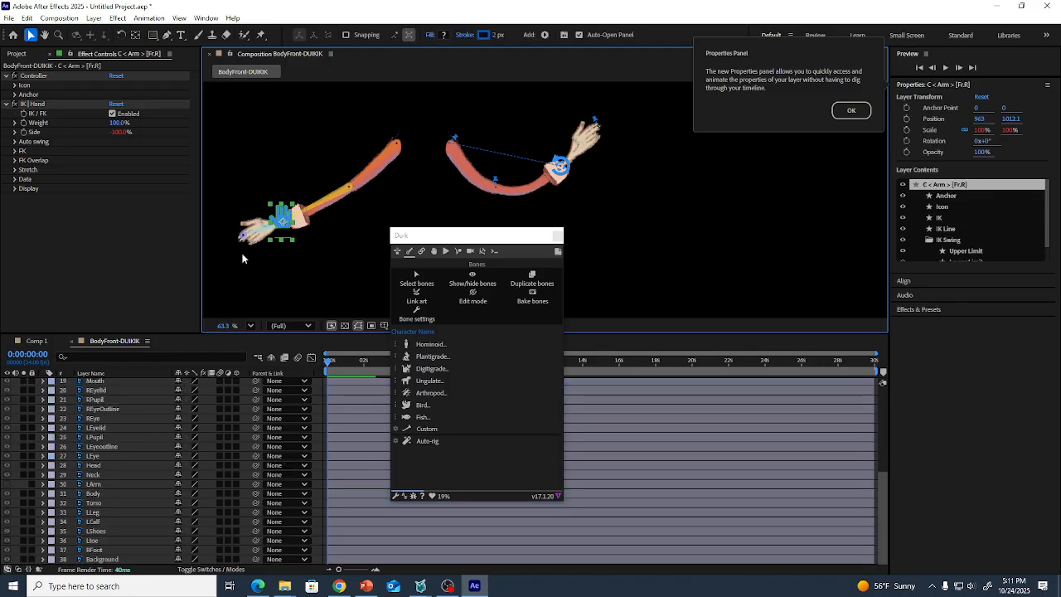
- Raise the left arm's new IK controller to about 994.6, 800.4 and rotate it to 25° to pose the arm
{"action": "scroll", "coordinate": [114, 386], "scroll_direction": "up", "scroll_amount": 6}
{"action": "left_click", "coordinate": [115, 391]}
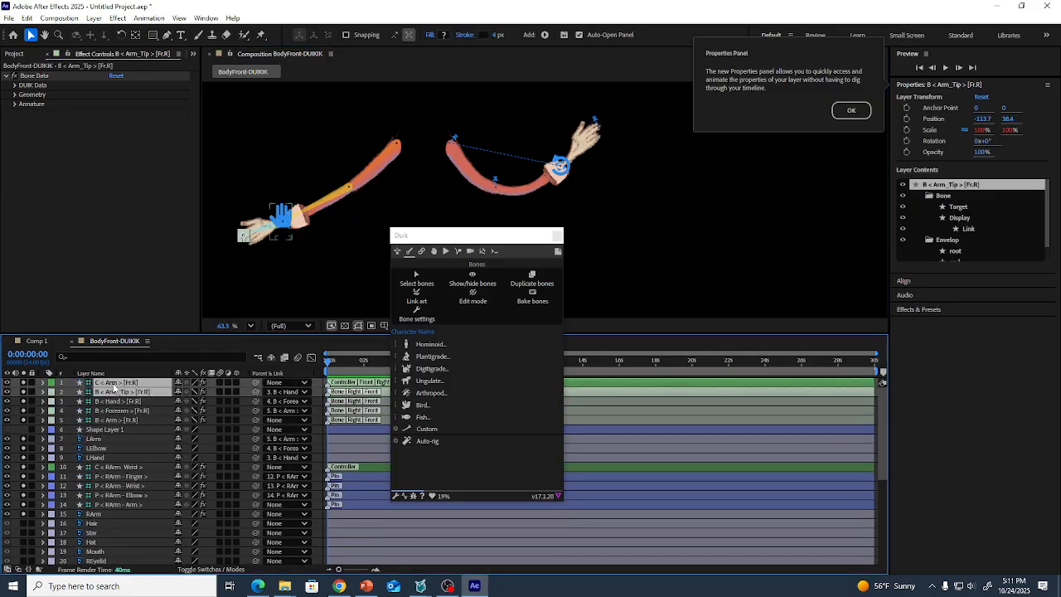
{"action": "left_click", "coordinate": [115, 382]}
{"action": "left_click", "coordinate": [280, 218]}
{"action": "left_click_drag", "start_coordinate": [282, 219], "coordinate": [293, 146]}
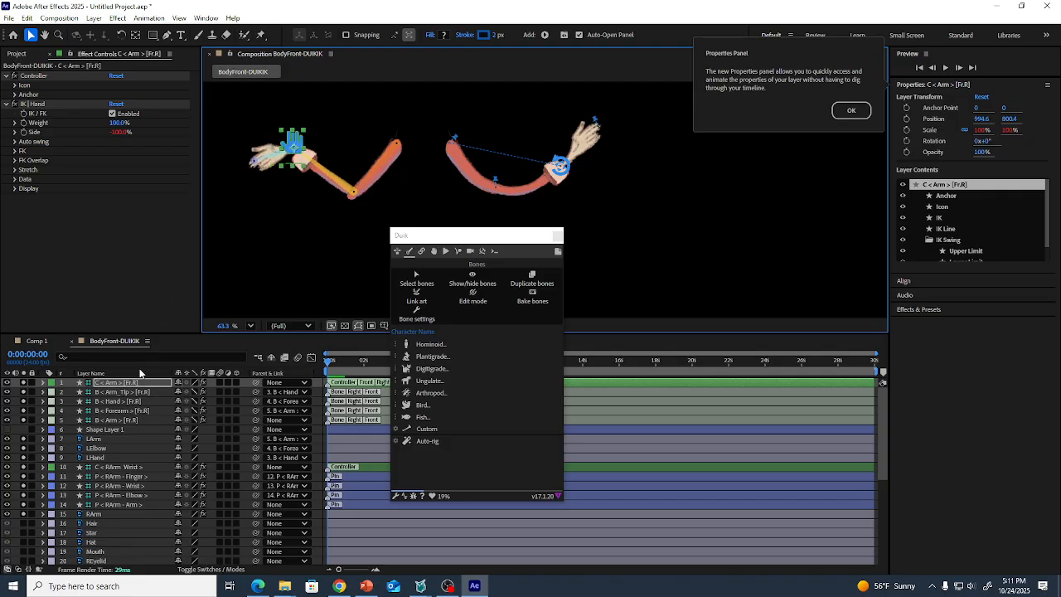
{"action": "key", "text": "r"}
{"action": "mouse_move", "coordinate": [187, 392]}
{"action": "left_mouse_down"}
{"action": "mouse_move", "coordinate": [237, 389]}
{"action": "mouse_move", "coordinate": [198, 395]}
{"action": "left_mouse_up"}
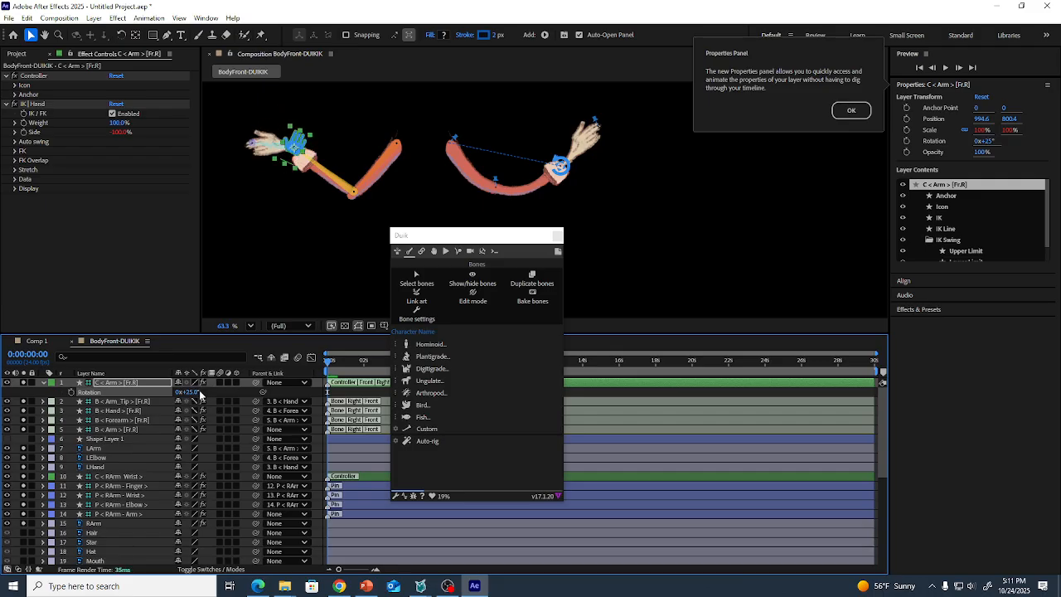